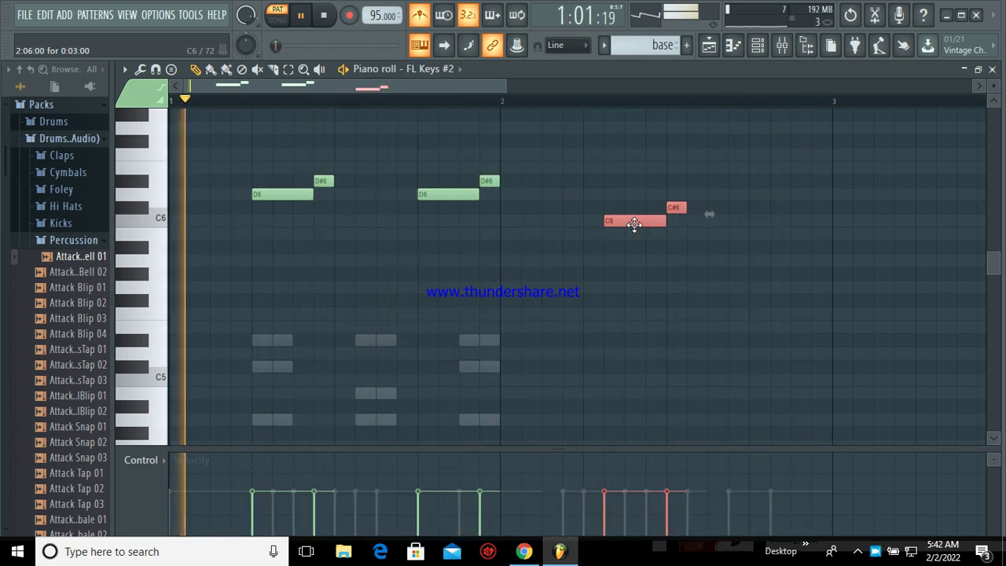
- Stop playback and open the Channel rack over the piano roll
key(space)
click(756, 48)
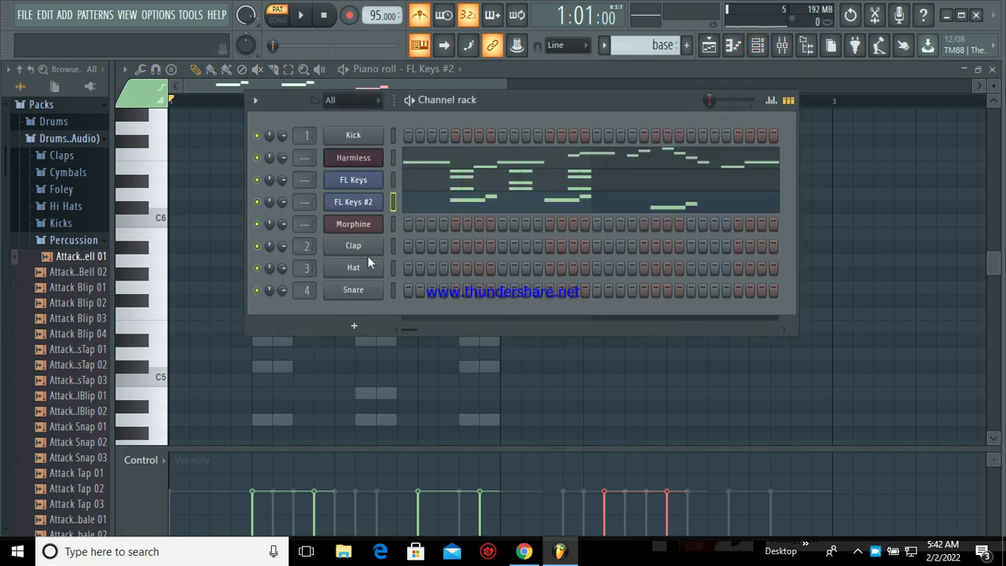
- Try Hat hits on steps 1, 14 and 27 plus a Snare hit on step 2, audition them, and clear them
click(408, 267)
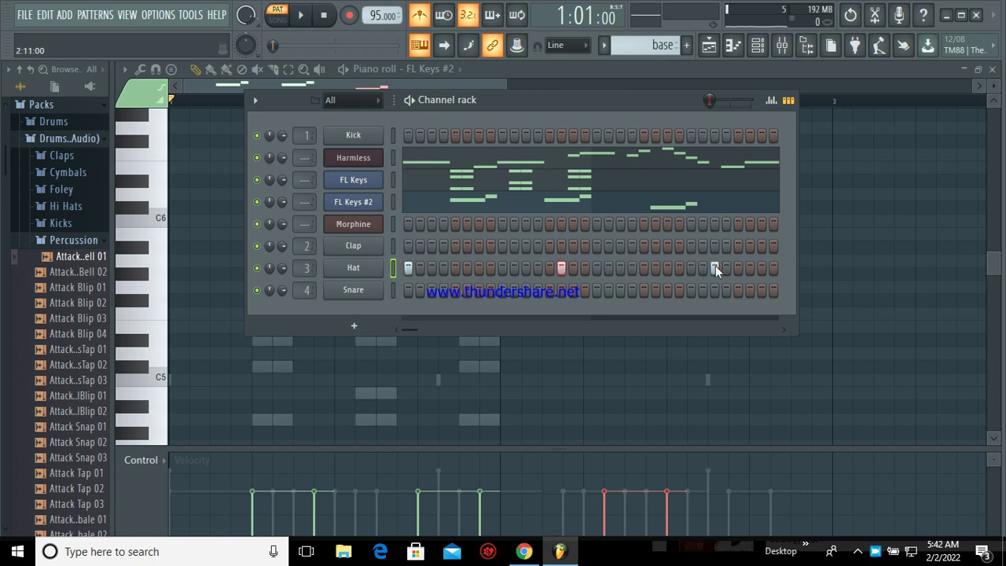
key(space)
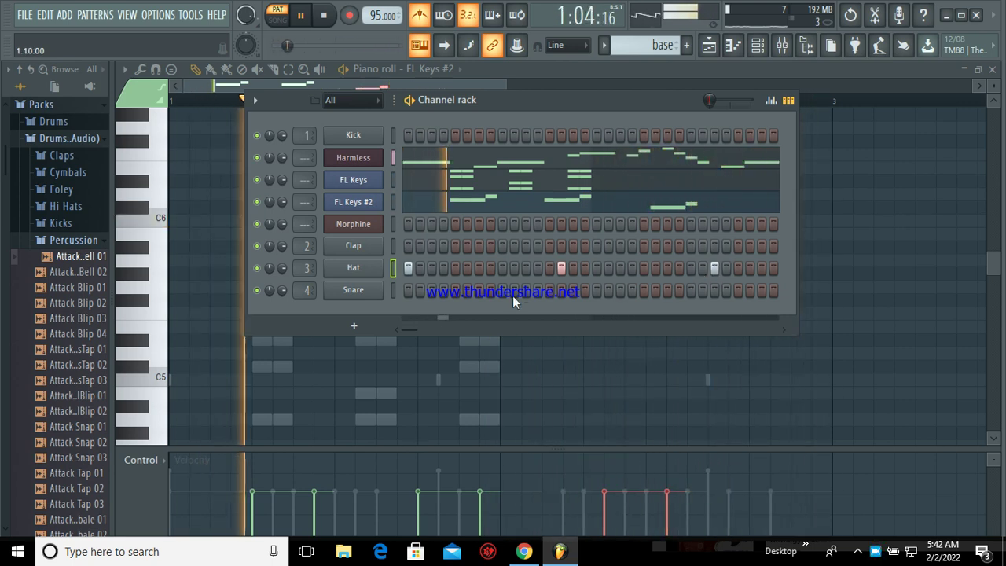
key(space)
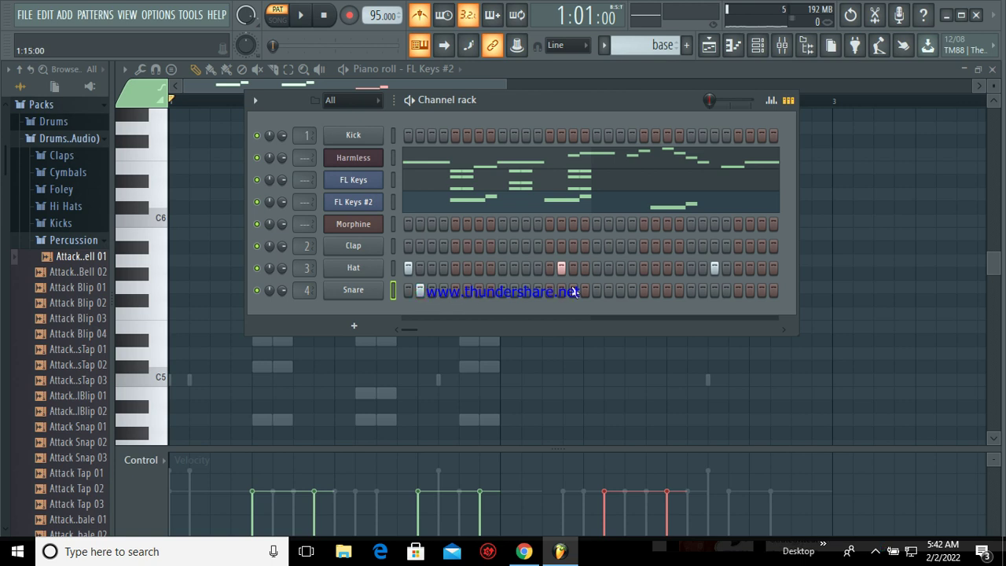
key(space)
key(space)
click(712, 268)
click(573, 290)
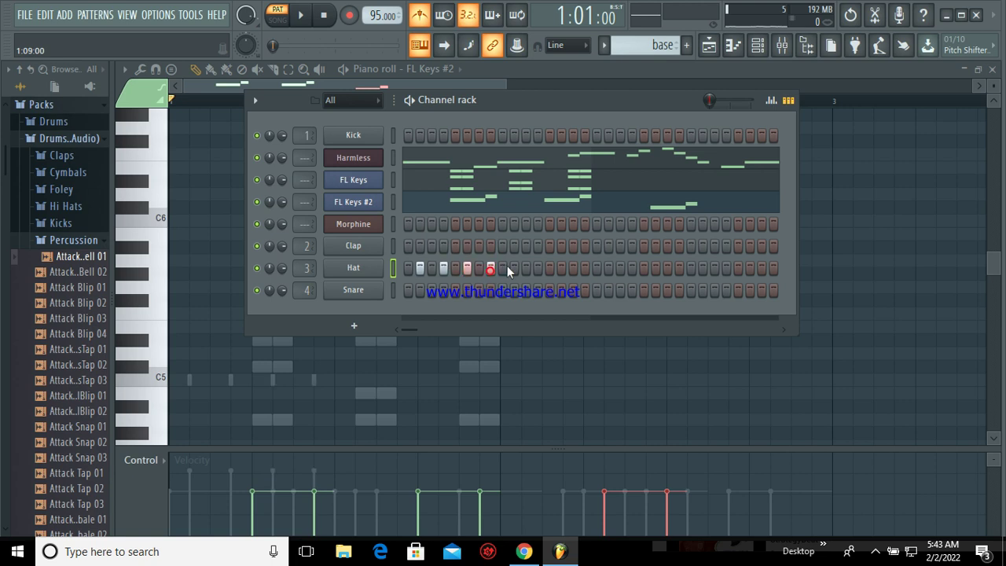
- Fill the Hat row with hits on every second step from step 2 to step 32
click(589, 268)
click(614, 267)
click(615, 267)
click(609, 267)
click(630, 268)
click(654, 269)
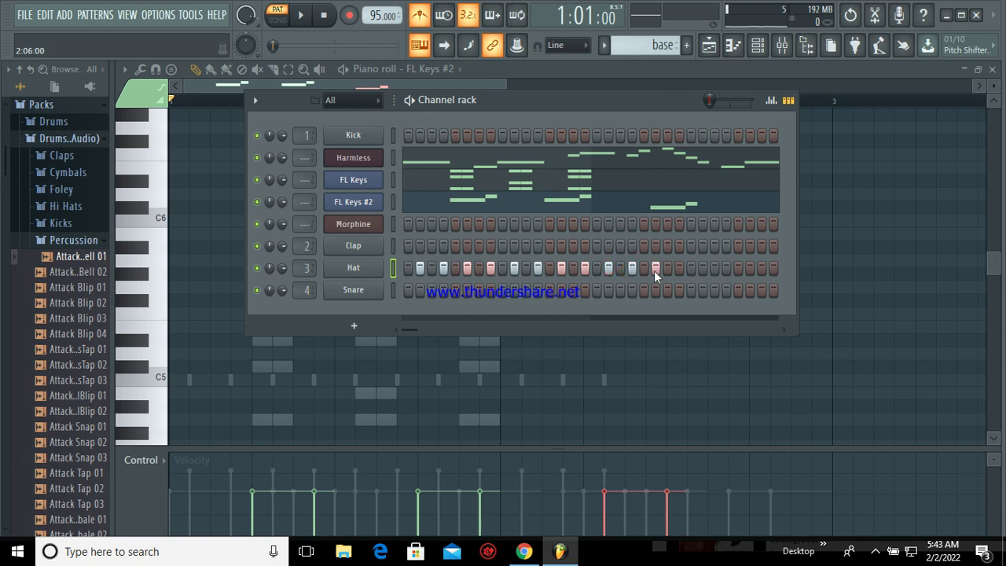
click(701, 267)
click(726, 268)
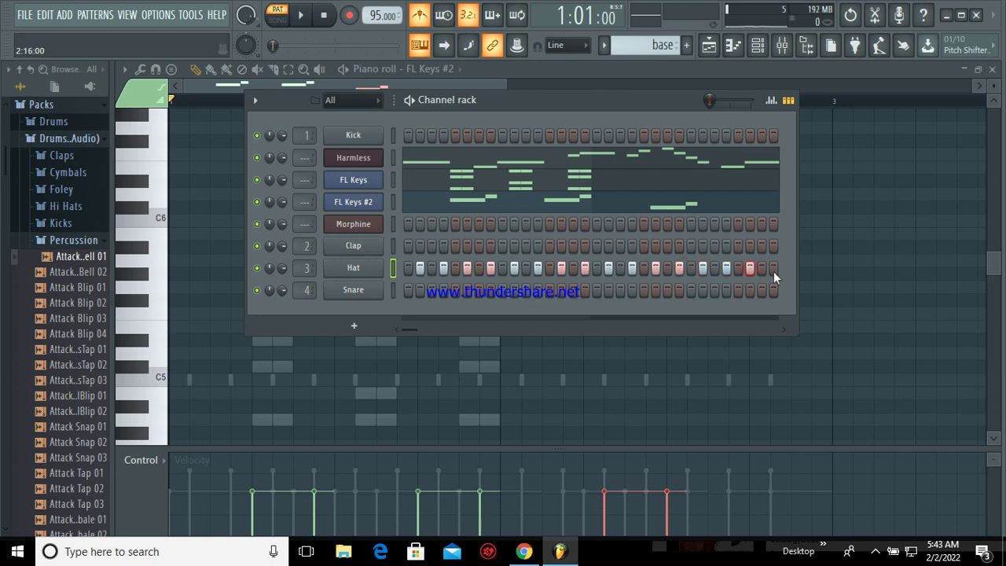
- Try Snare hits on odd-numbered steps from 1 up to 17 and play the pattern back
click(405, 291)
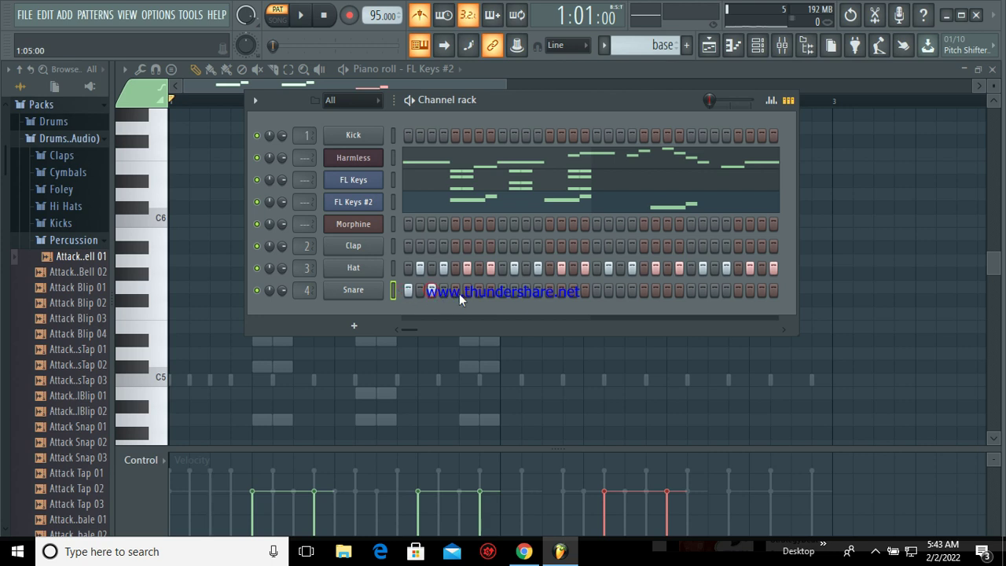
click(459, 292)
key(space)
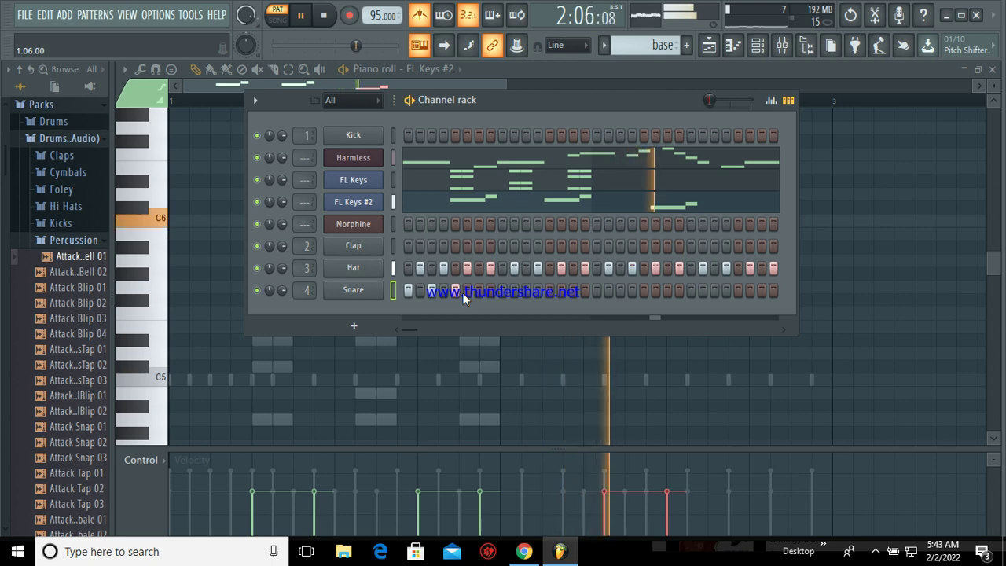
key(space)
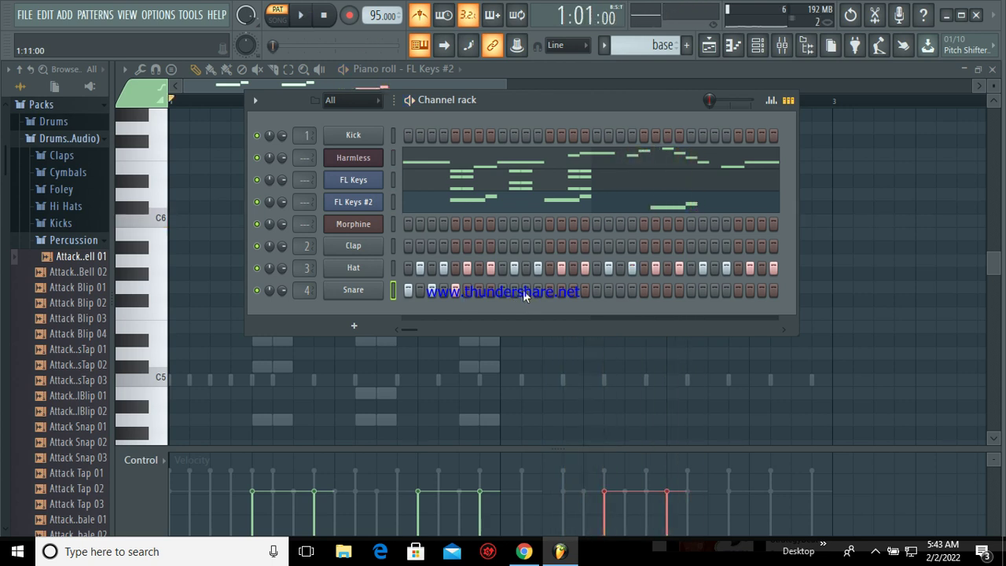
click(591, 289)
key(space)
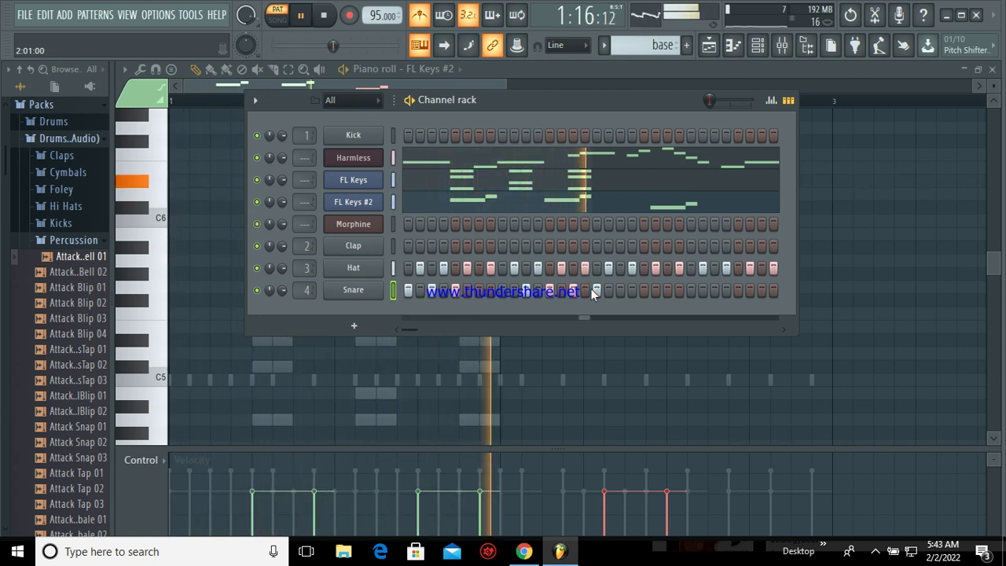
key(space)
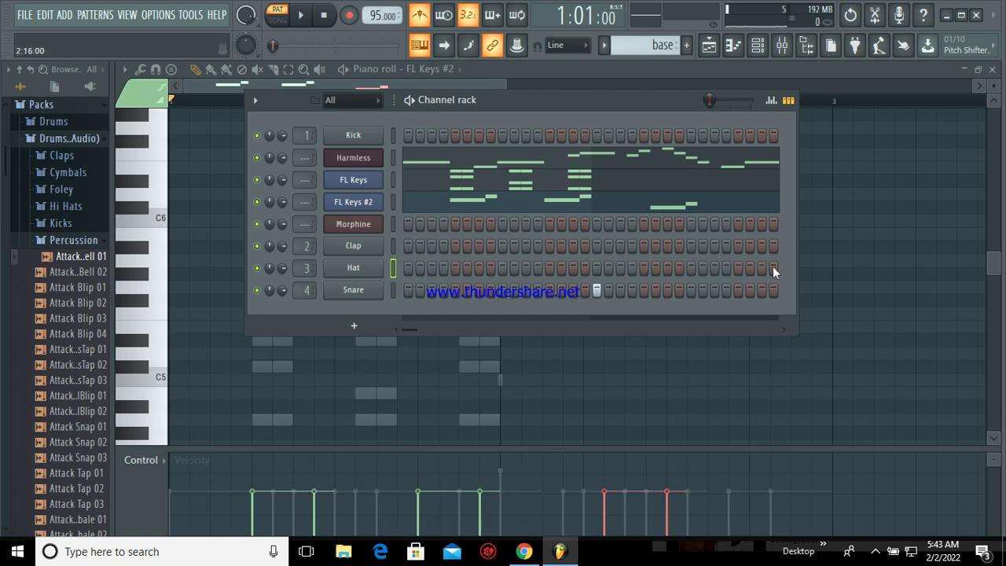
- Replace the trial Hat and Snare hits with Hat hits on steps 1 and 14, and audition the pattern
key(space)
click(409, 268)
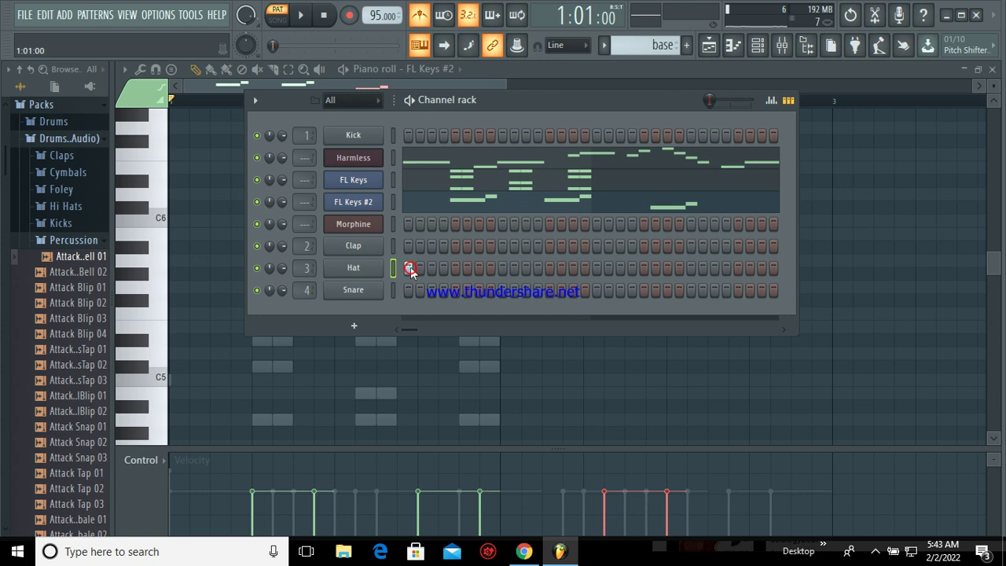
click(557, 266)
key(space)
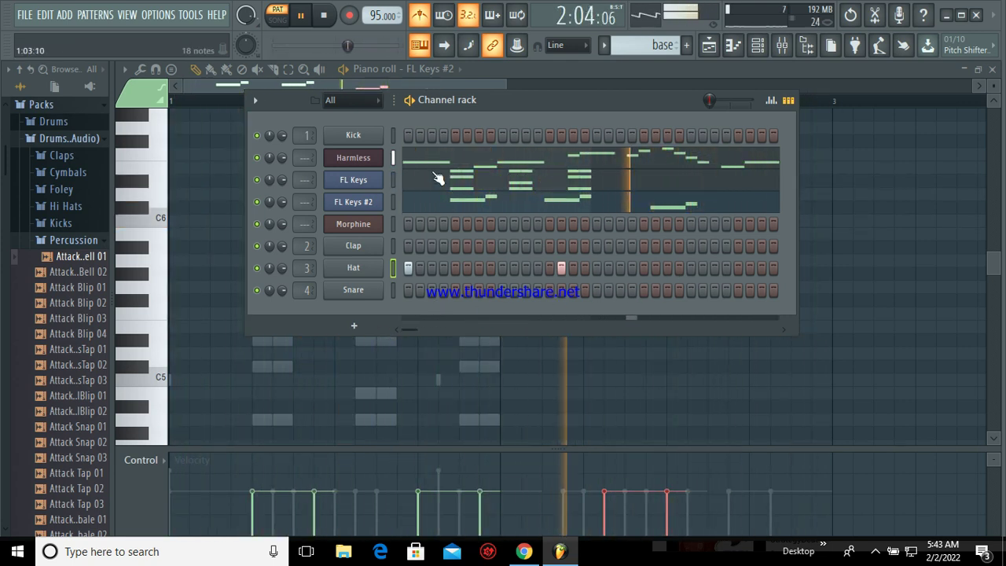
key(space)
- Place Kick hits on steps 1, 15 and 26 through 31, and play the pattern back
click(407, 135)
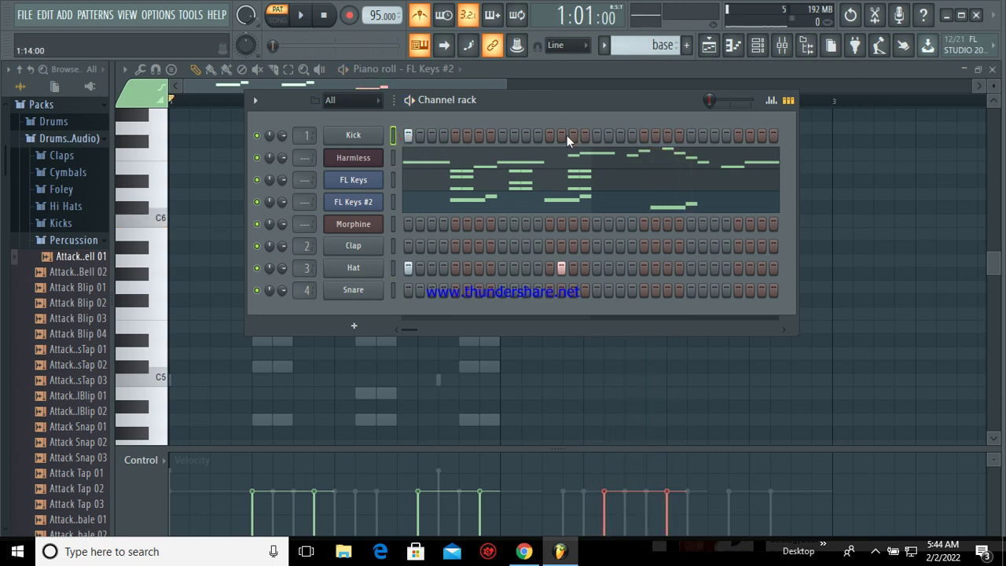
key(space)
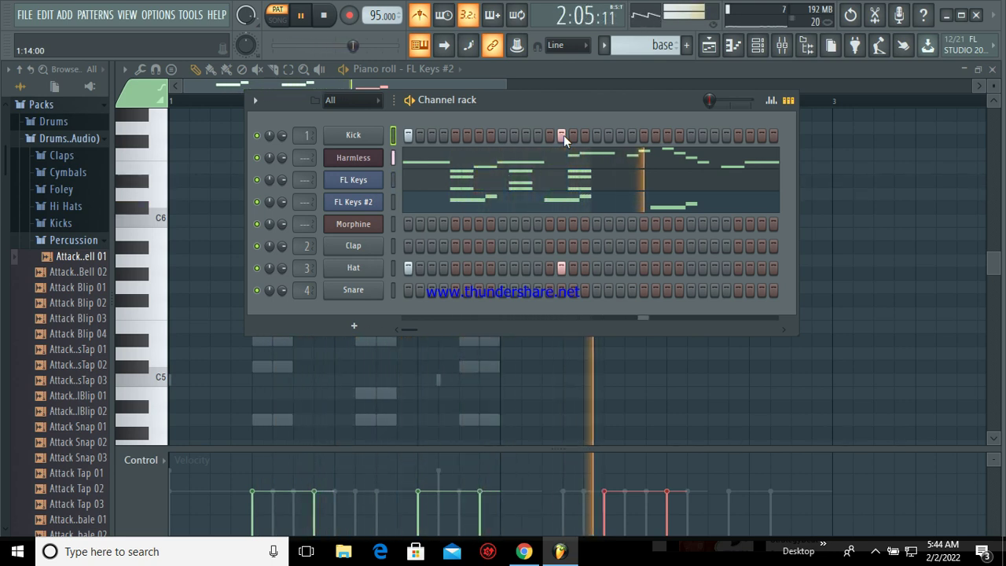
drag(702, 136, 761, 135)
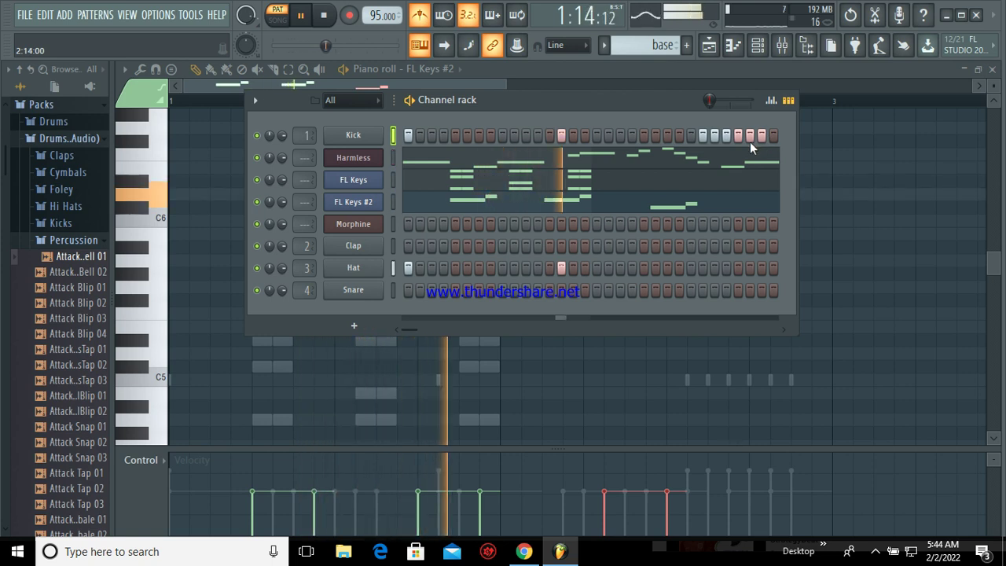
key(space)
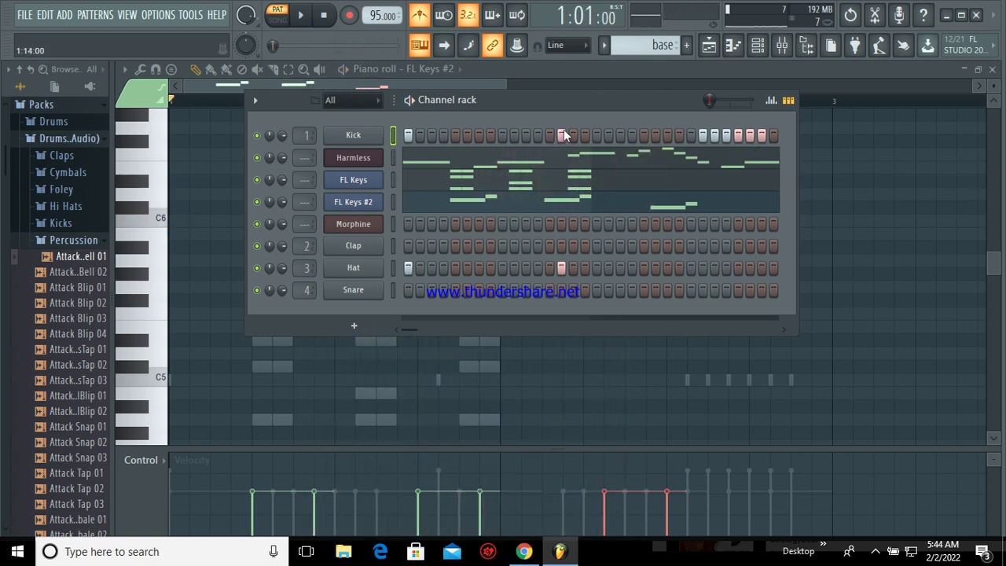
key(space)
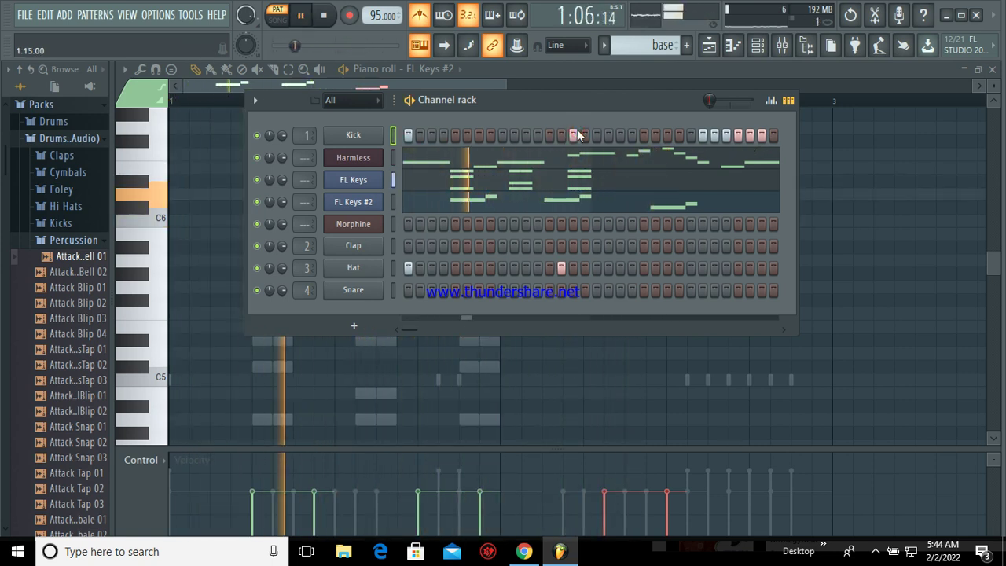
key(space)
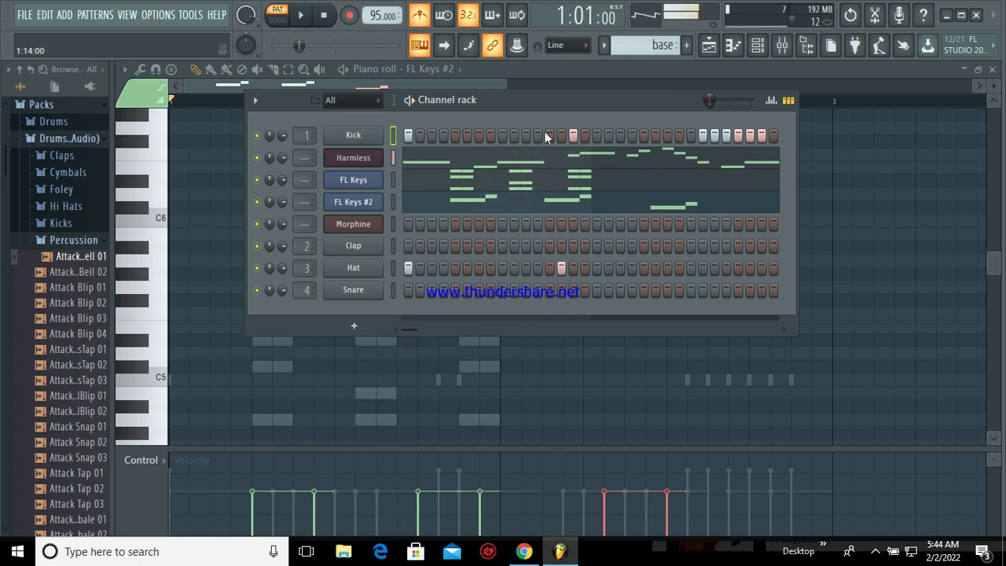
- Try an extra Kick hit on step 2, audition it, and clear the hits on steps 1 and 2
click(421, 135)
key(space)
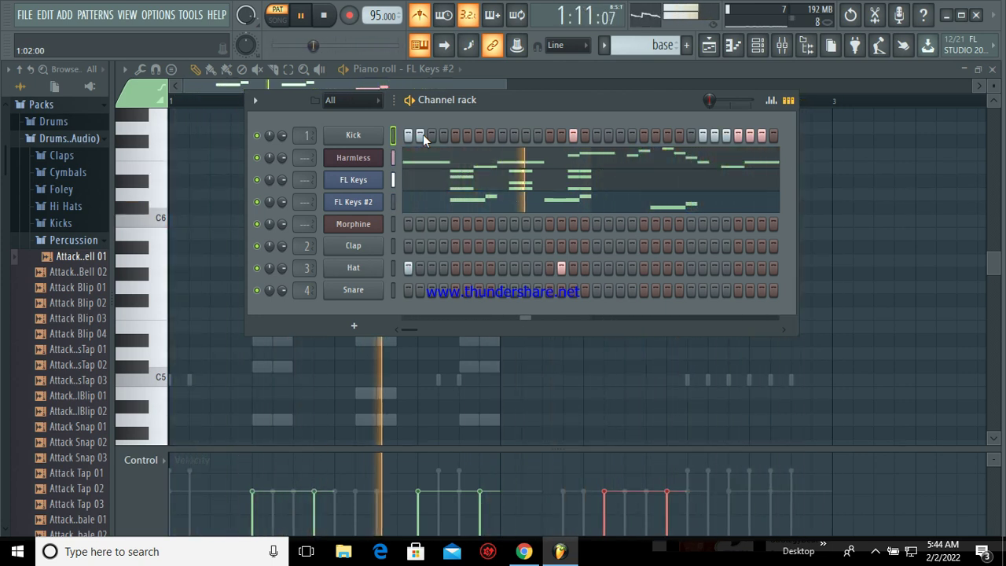
key(space)
key(space)
key(space)
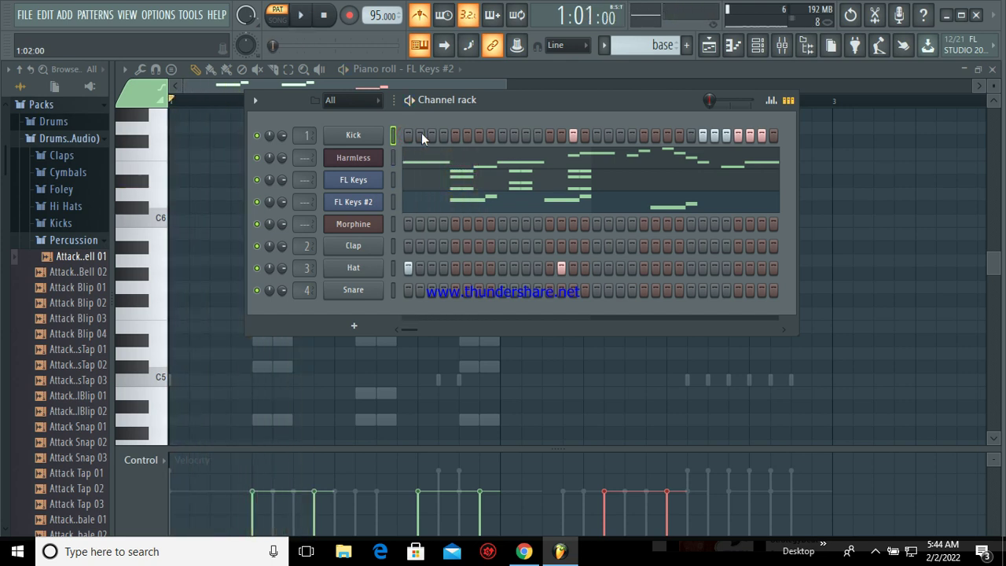
- Try the opening Kick hit on step 3, play the pattern, and remove the hit
click(433, 136)
key(space)
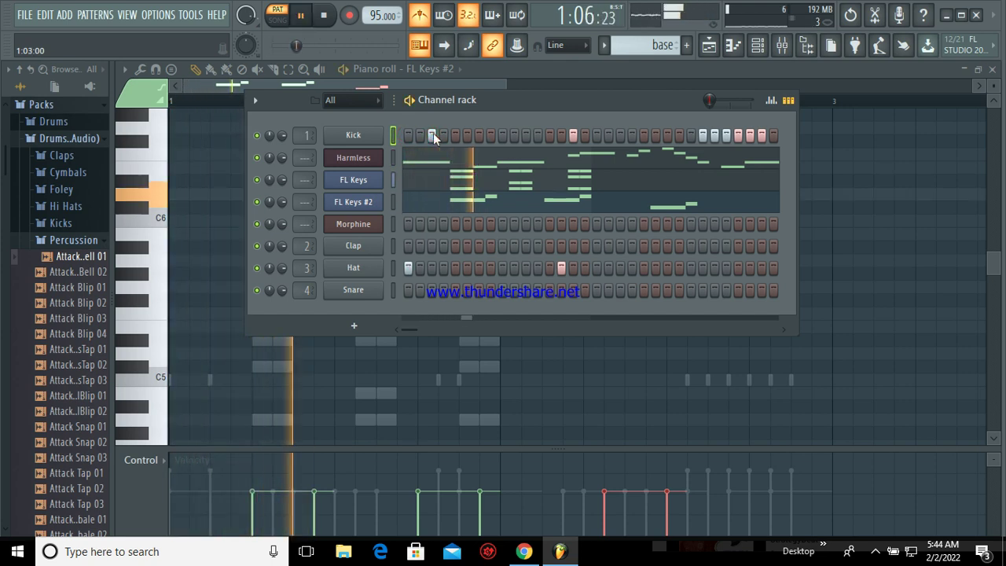
key(space)
click(433, 135)
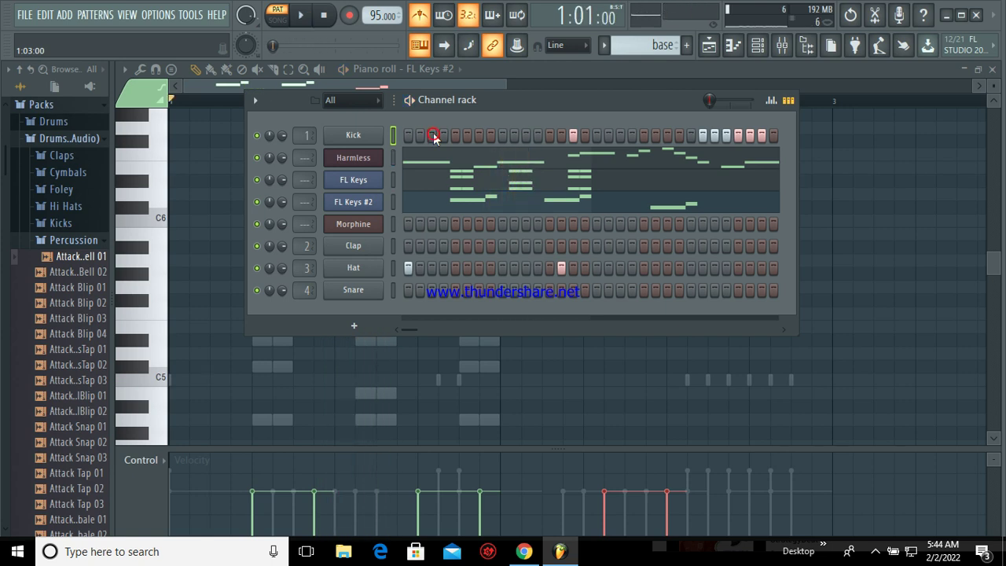
- Try opening Kick hits on step 4 and on steps 3 and 4 together, audition them, and clear both
click(444, 135)
key(space)
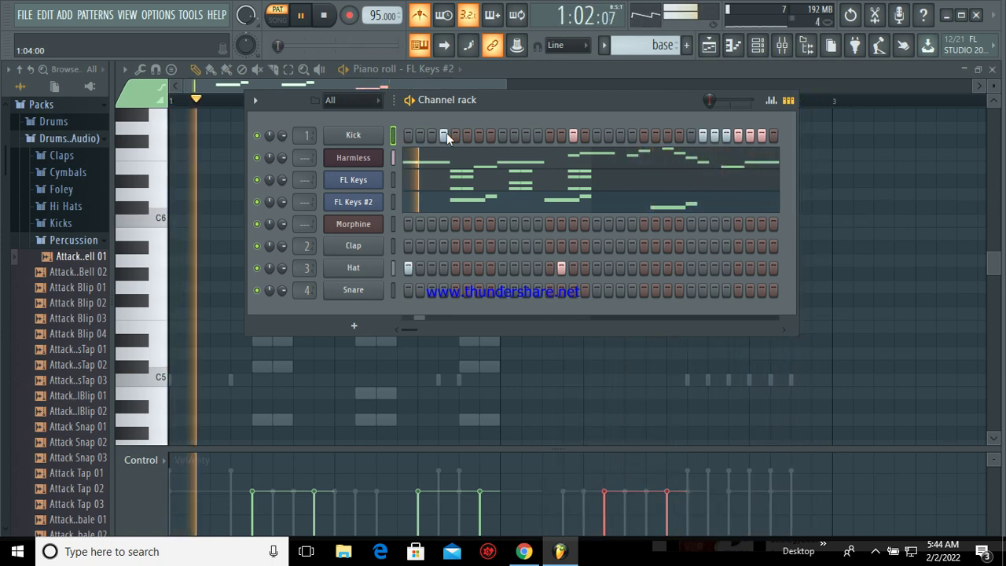
click(433, 135)
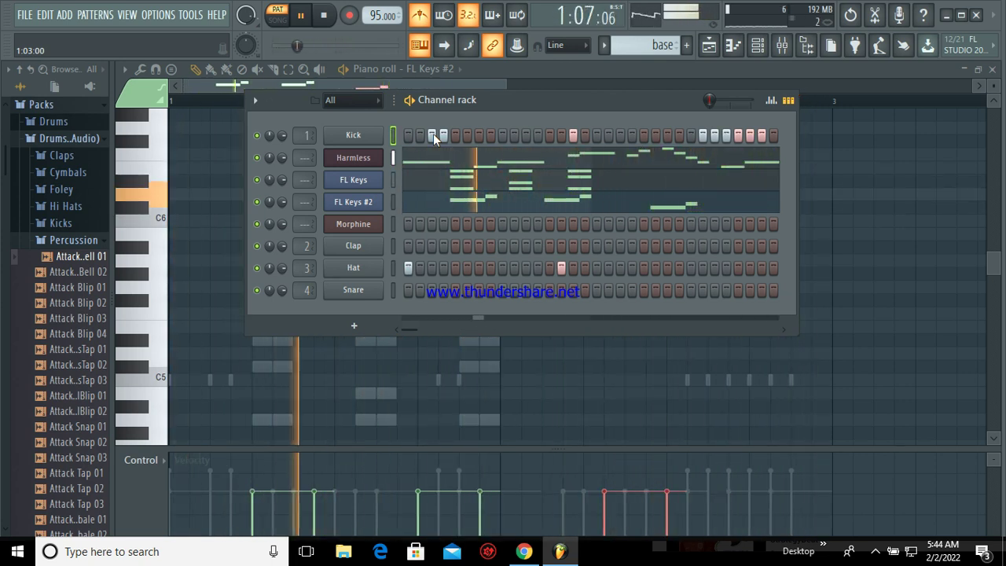
key(space)
click(428, 135)
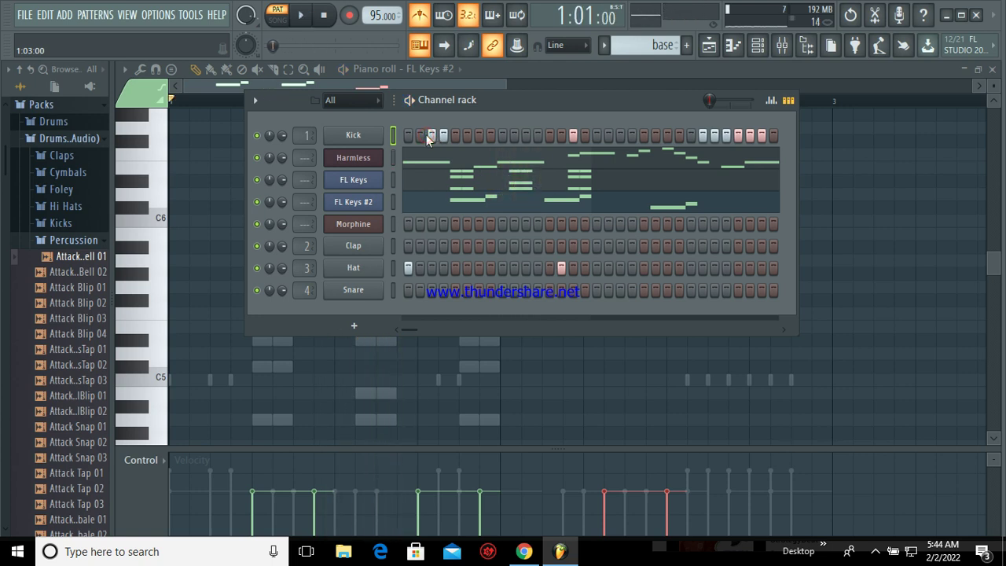
click(443, 135)
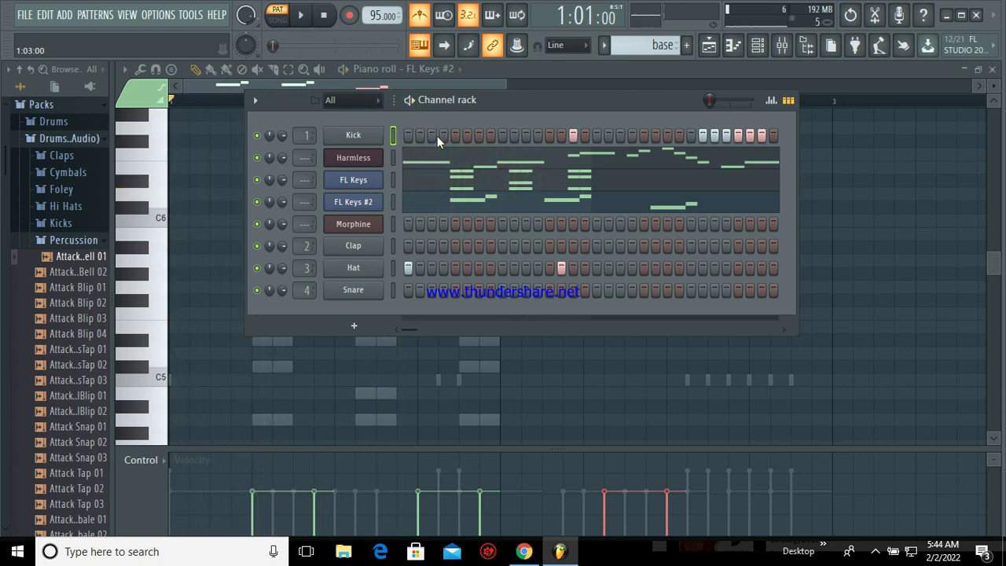
- Audition the opening Kick hit on step 3 and put it back on step 1 instead
key(space)
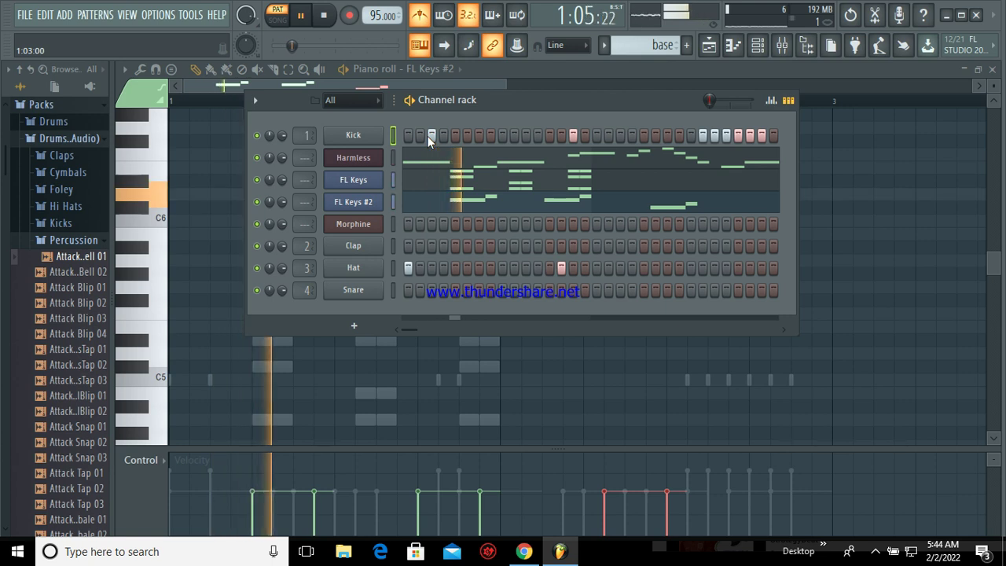
click(409, 135)
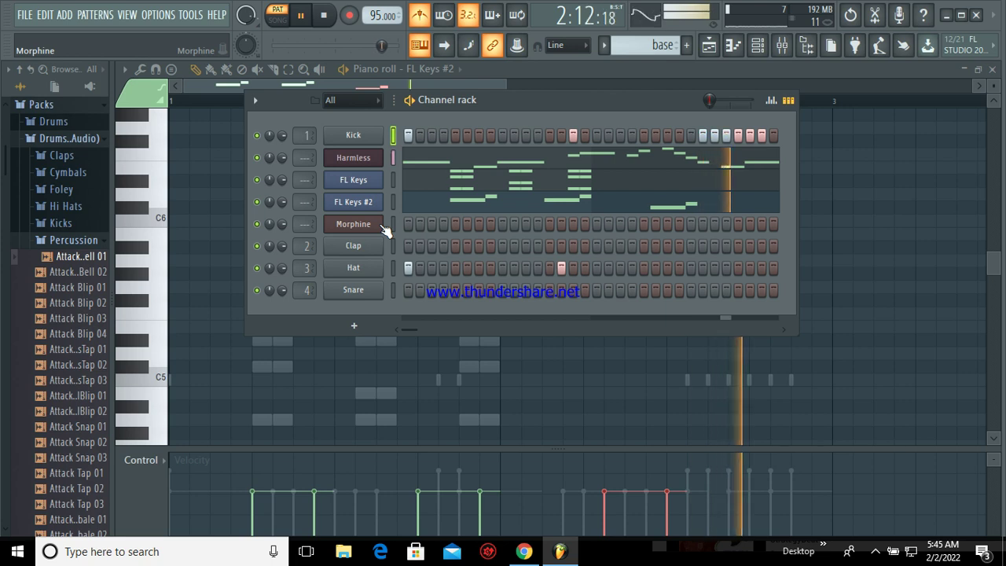
key(space)
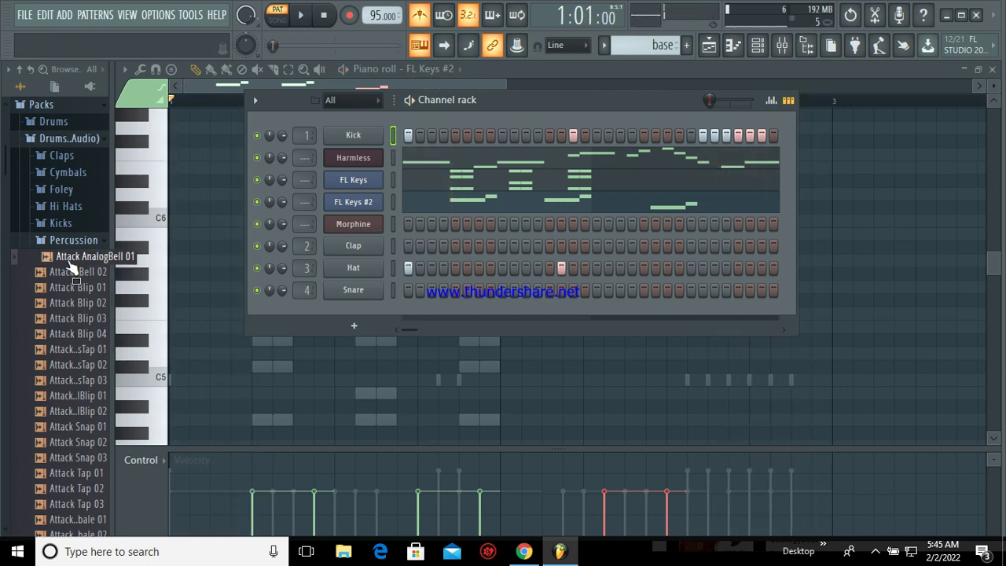
- Load the Attack Kick 09 sample from the Kicks folder into the Channel rack as a new channel
click(75, 224)
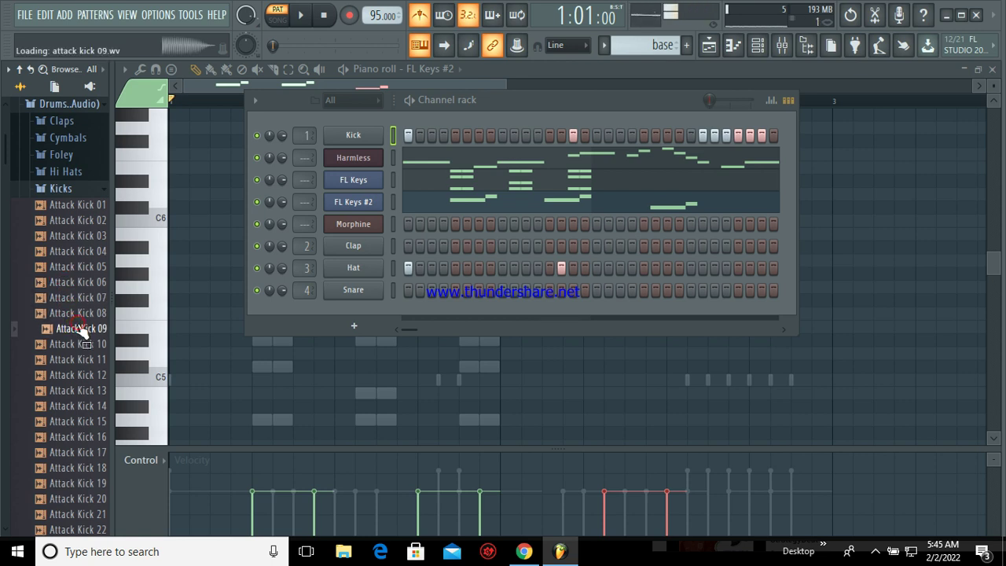
drag(285, 305, 285, 305)
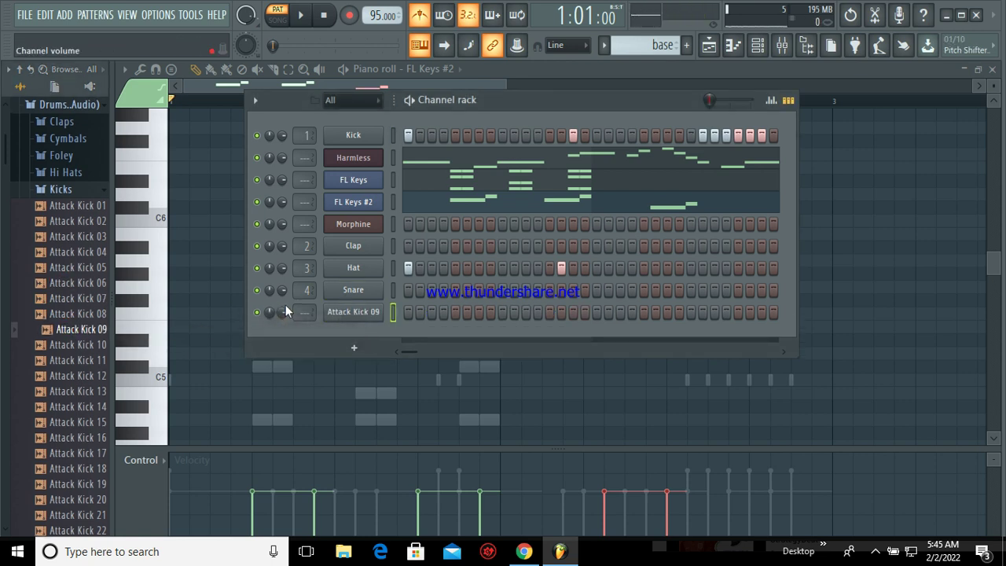
- Try an Attack Kick 09 hit on step 20, play the pattern, and remove the hit
click(630, 312)
key(space)
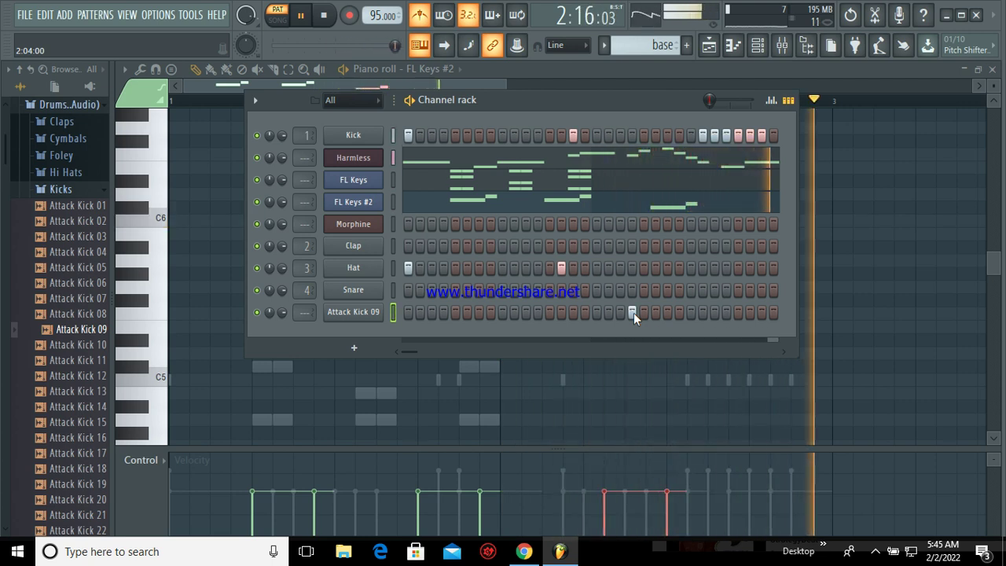
click(634, 313)
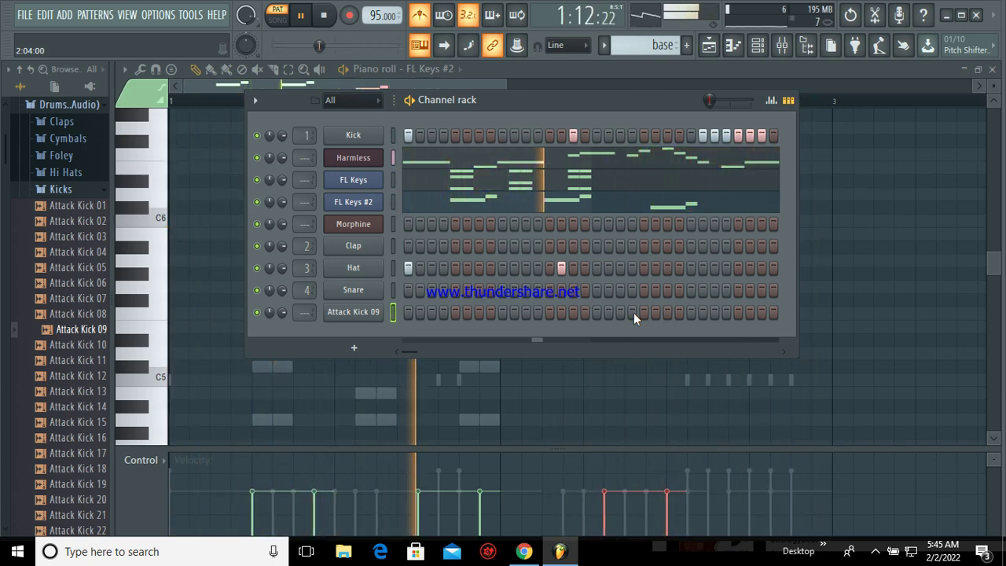
- Try Attack Kick 09 hits on steps 1 and 2, clear them, and try a single hit on step 14 during playback
key(space)
key(space)
click(409, 312)
click(419, 312)
key(space)
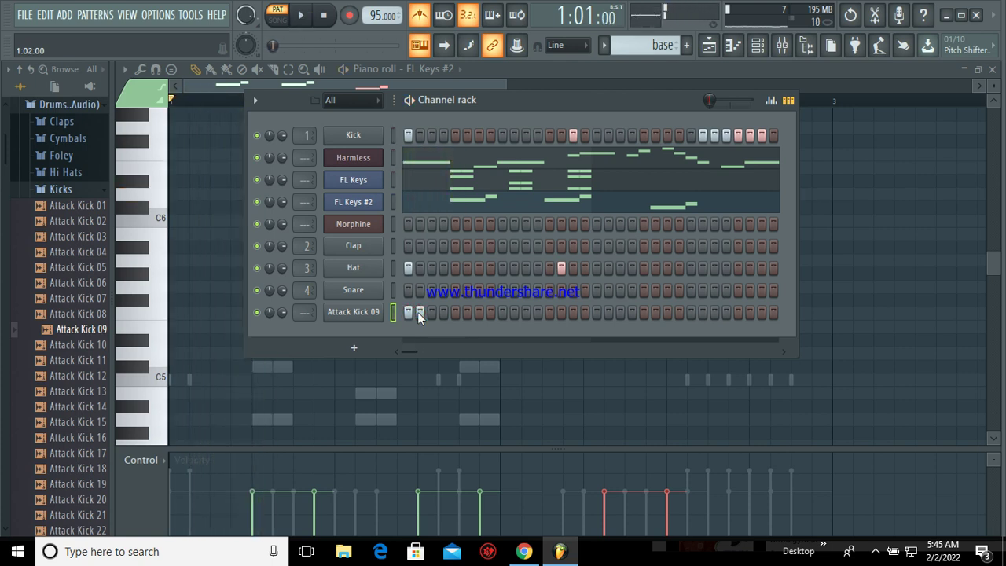
click(403, 311)
key(space)
click(559, 312)
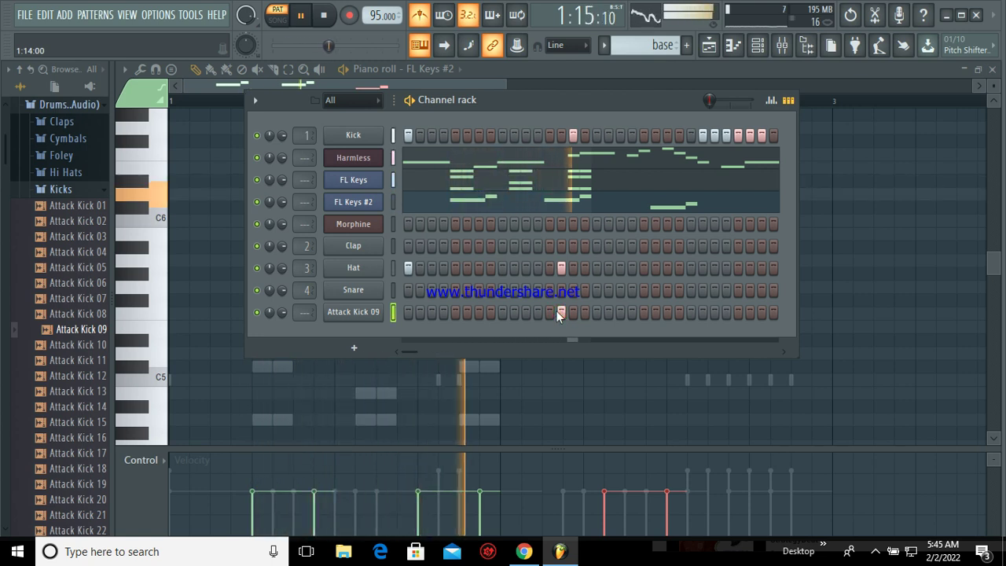
- Place Attack Kick 09 hits on steps 26 to 29 and play the pattern
key(space)
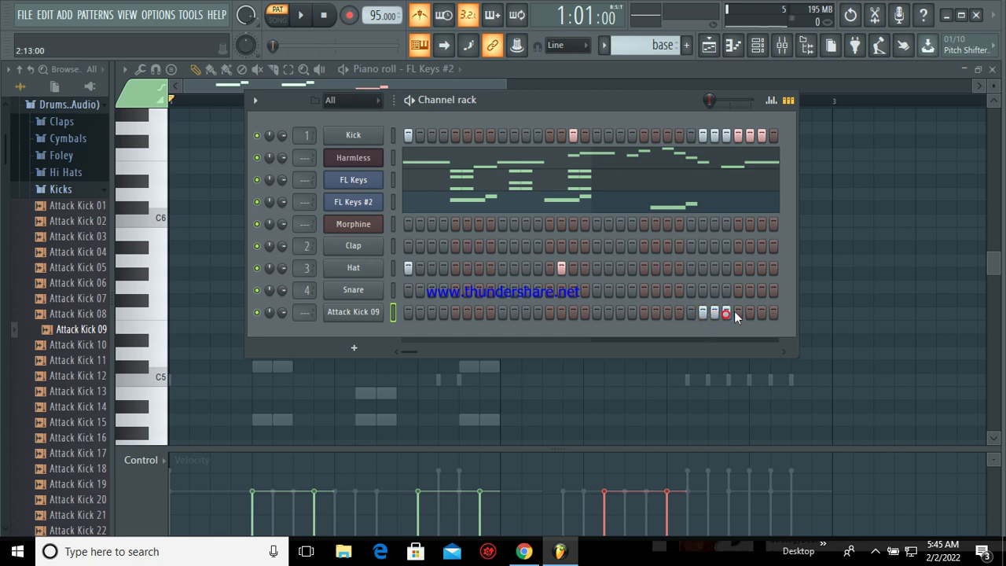
key(space)
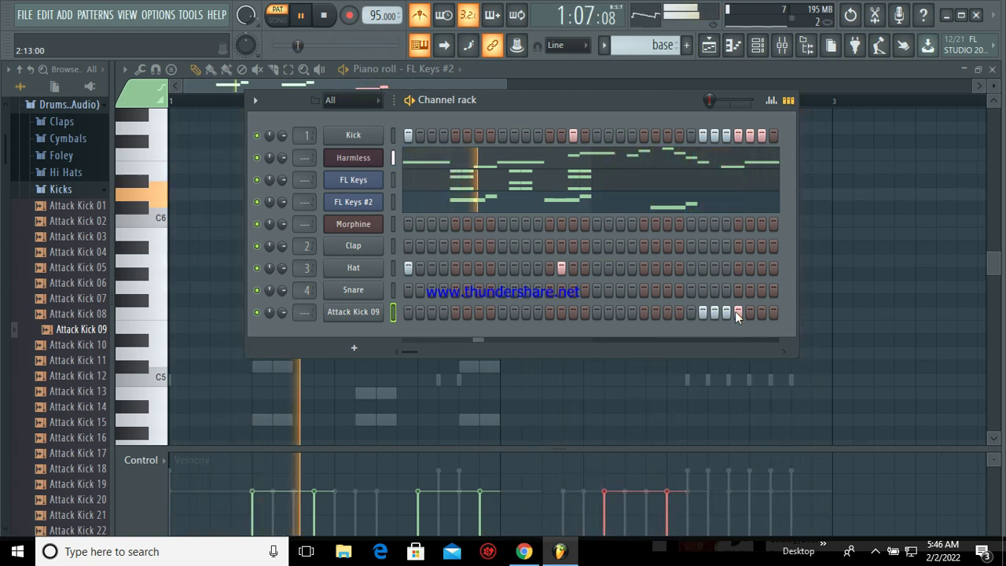
key(space)
- Place the base pattern at bar 1 of Track 2 in the Playlist and play it back
click(709, 48)
drag(177, 135, 332, 123)
key(space)
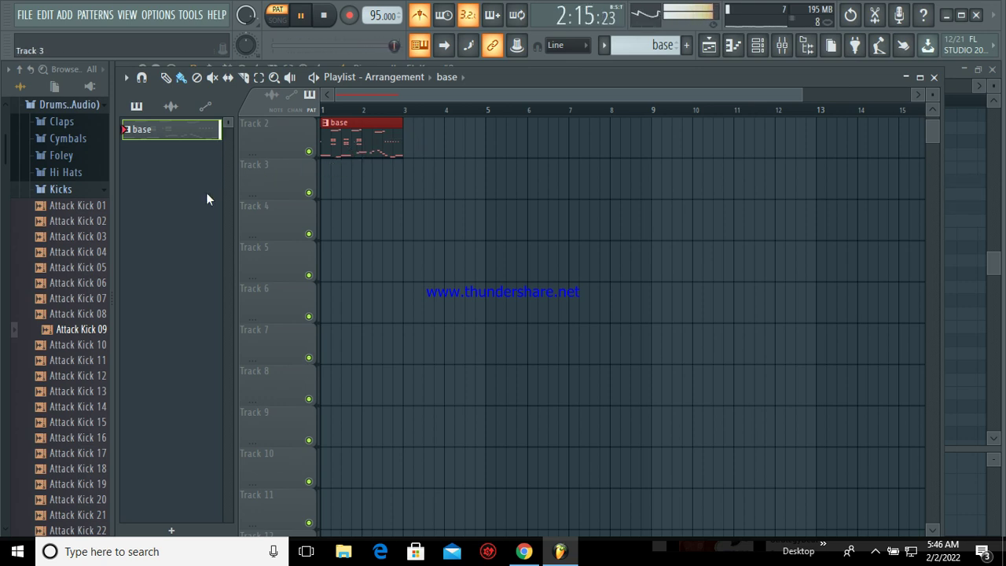
key(space)
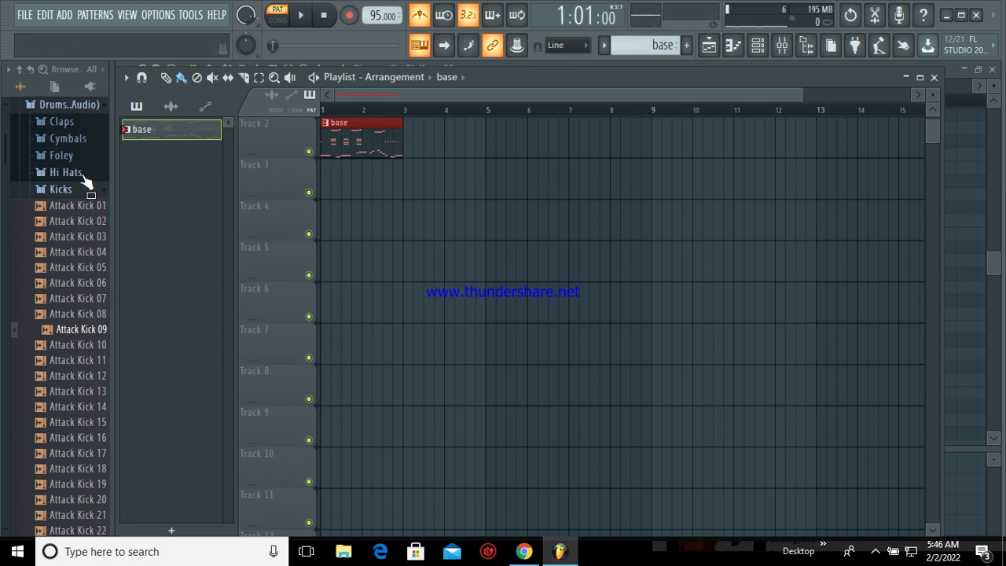
- Audition samples in the Drums pack's Percussion folder, from DNC Clap 1 up to 808 Conga
scroll(86, 180, up, 3)
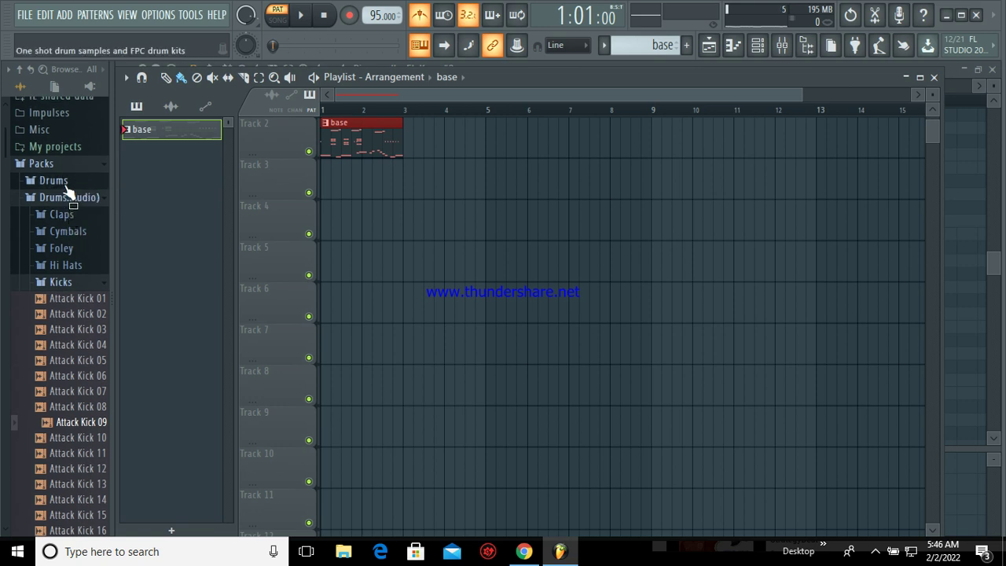
click(67, 186)
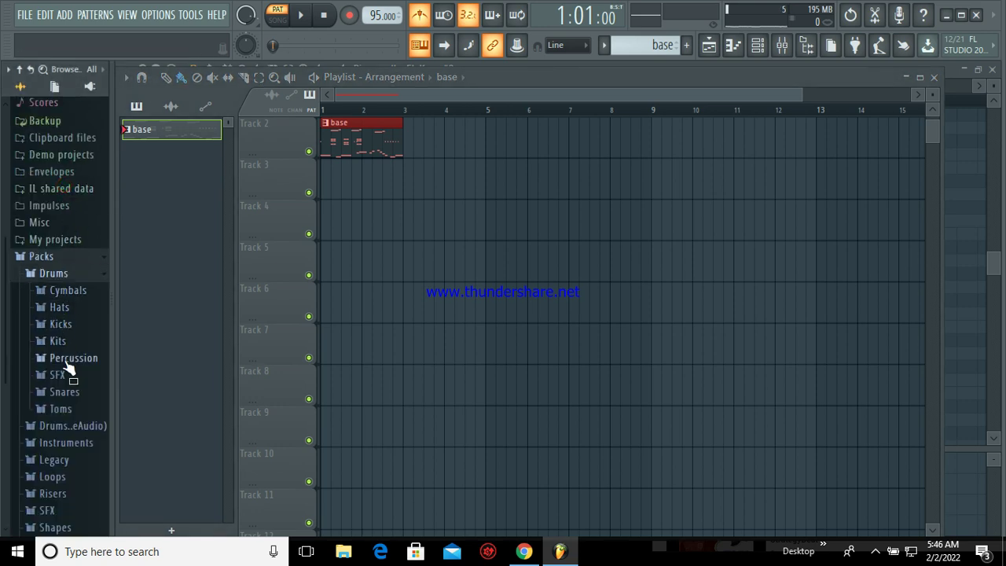
click(67, 362)
click(69, 346)
click(69, 331)
click(71, 318)
click(72, 304)
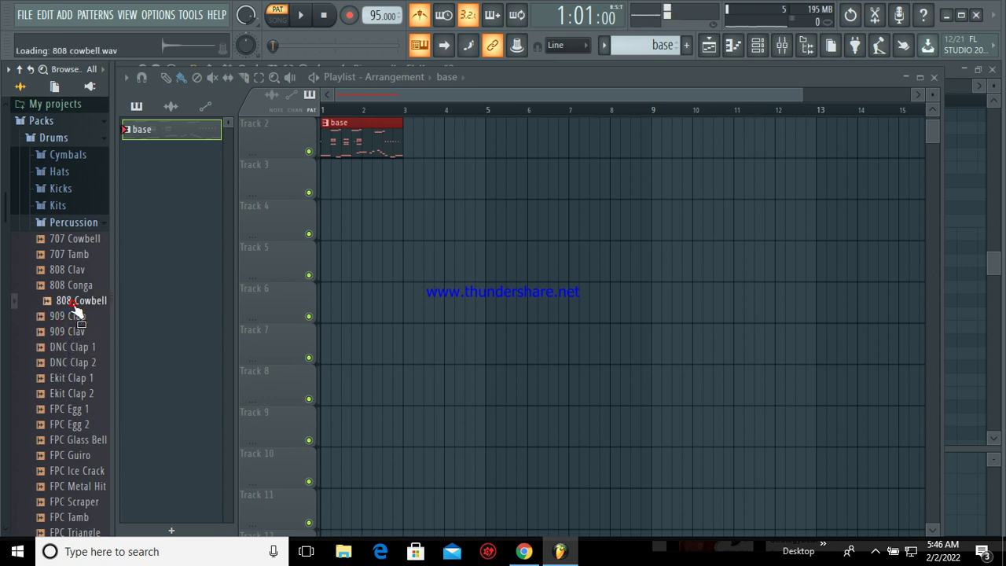
click(75, 288)
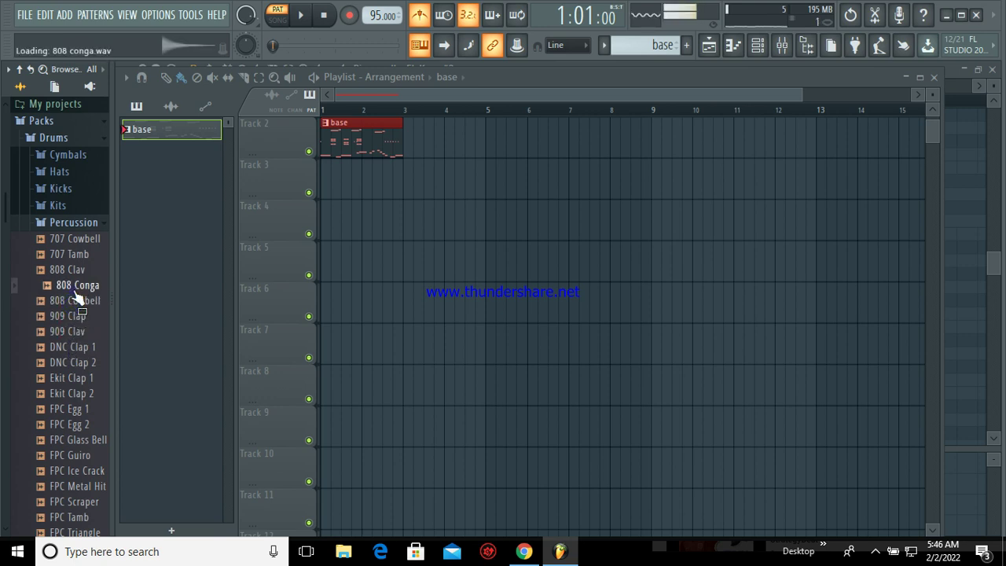
- Load 808 Conga as an audio clip on Playlist Track 3, try it at bar 1, and remove the clip
drag(78, 295, 401, 177)
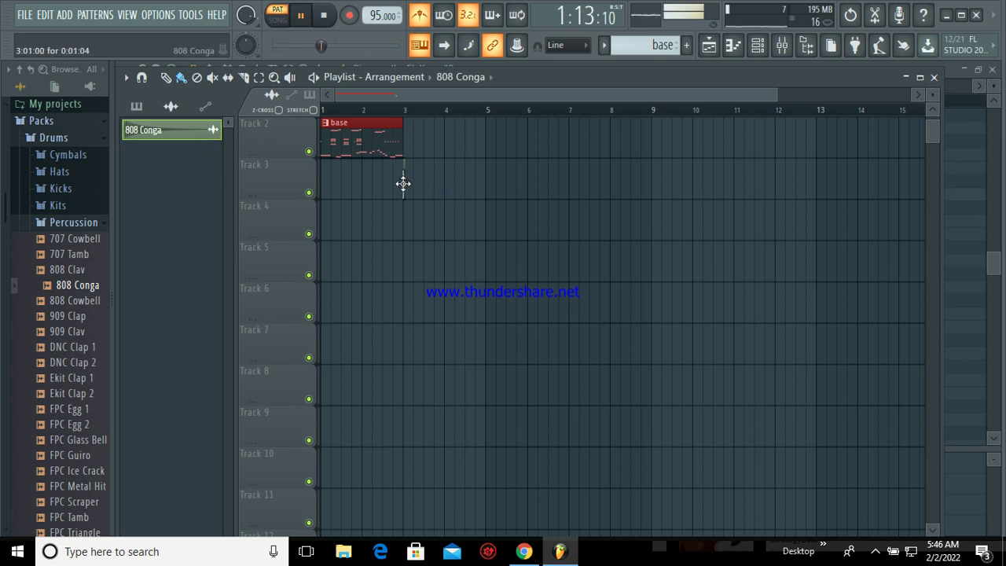
click(326, 180)
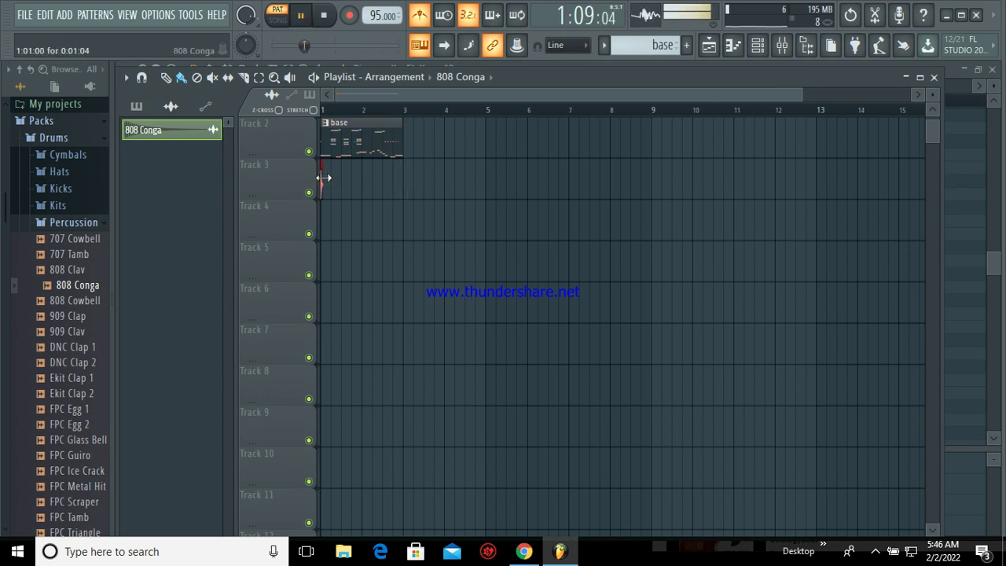
right_click(320, 182)
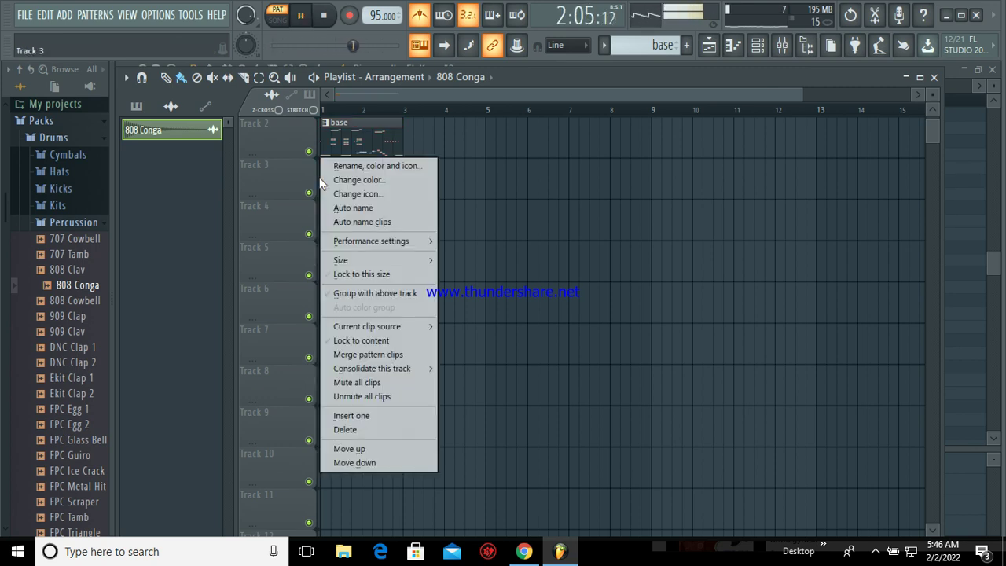
click(170, 181)
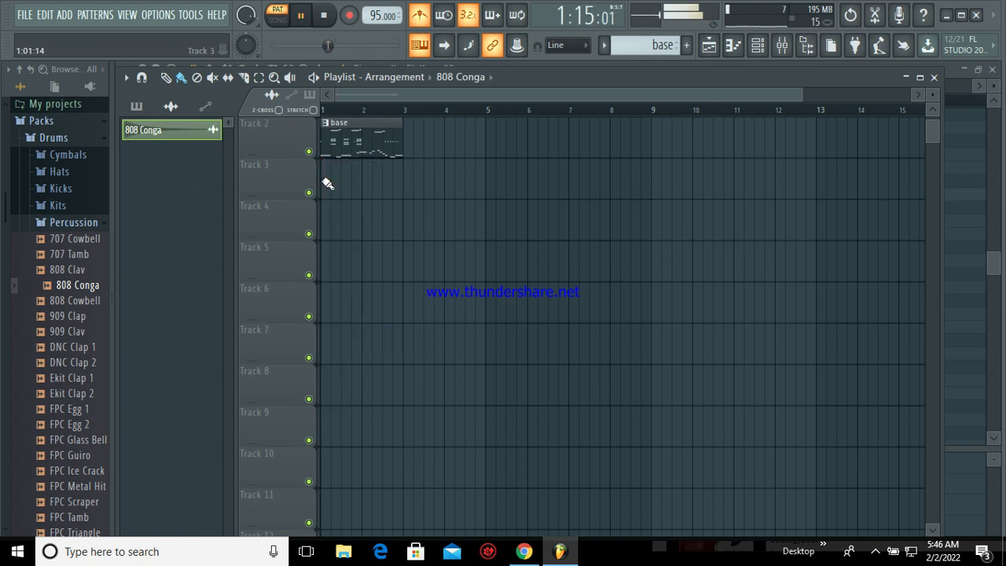
key(space)
- Examine the 808 Conga channel across the Channel rack, Piano roll and Playlist, including the channel options
click(757, 44)
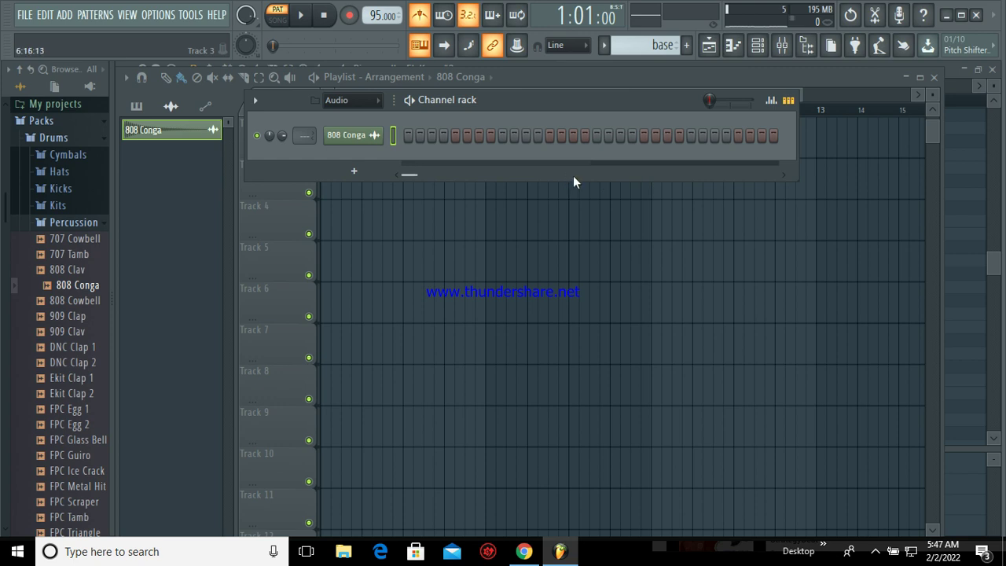
drag(573, 181, 574, 292)
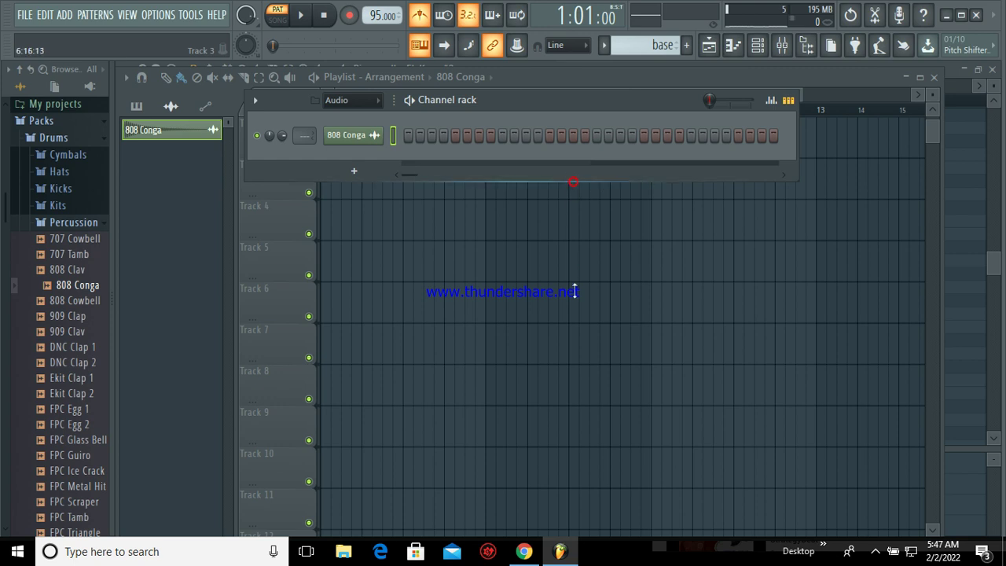
click(734, 46)
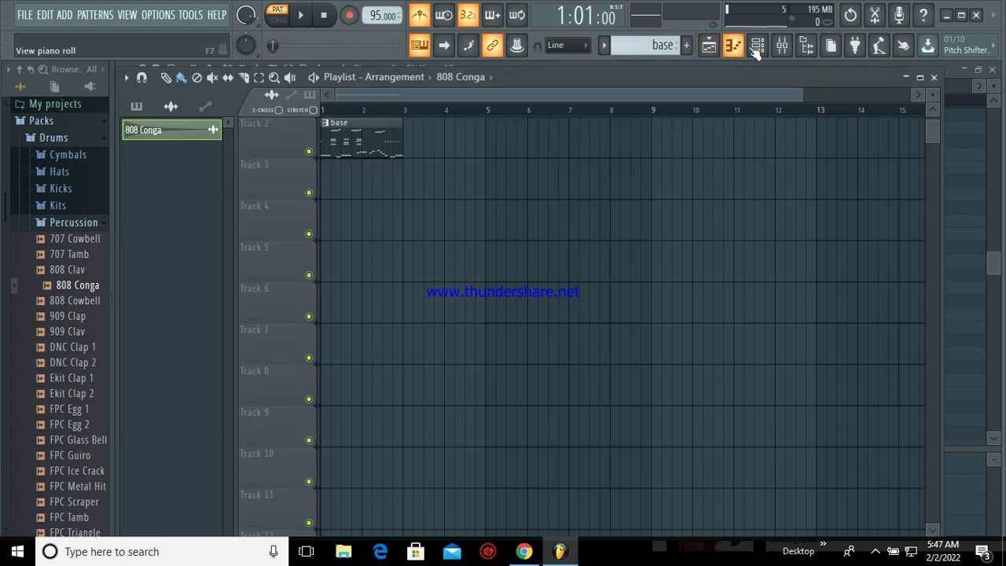
click(756, 45)
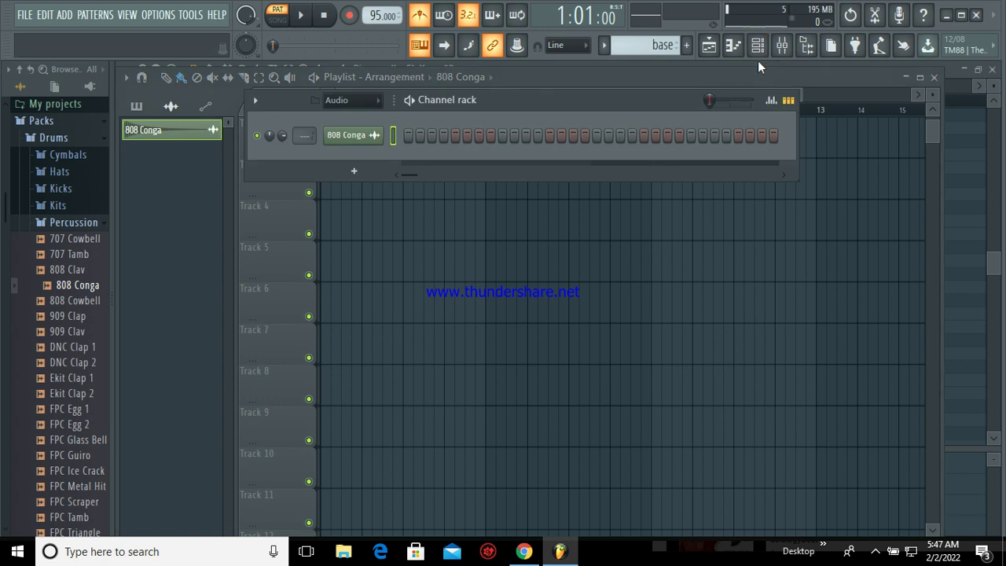
click(733, 45)
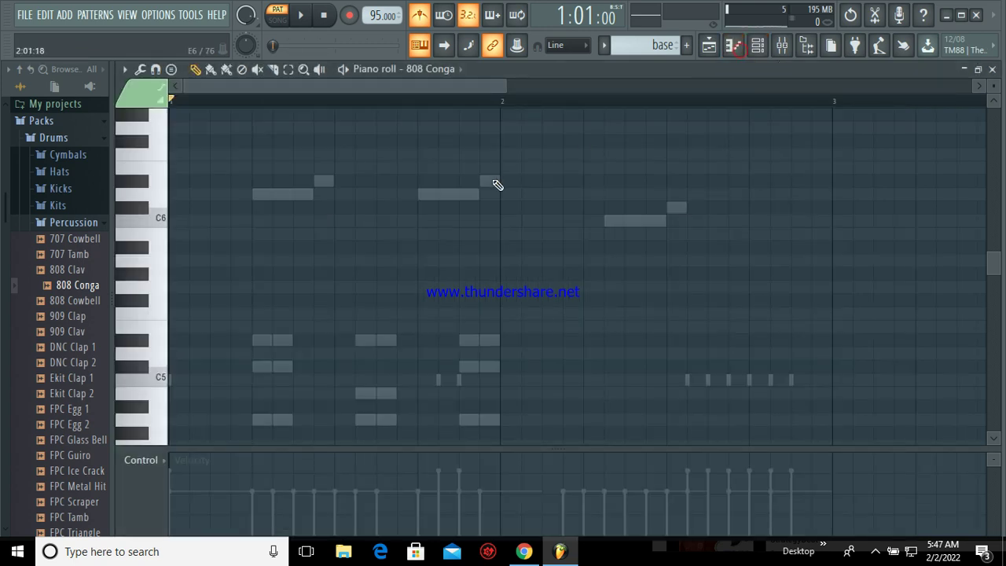
click(709, 45)
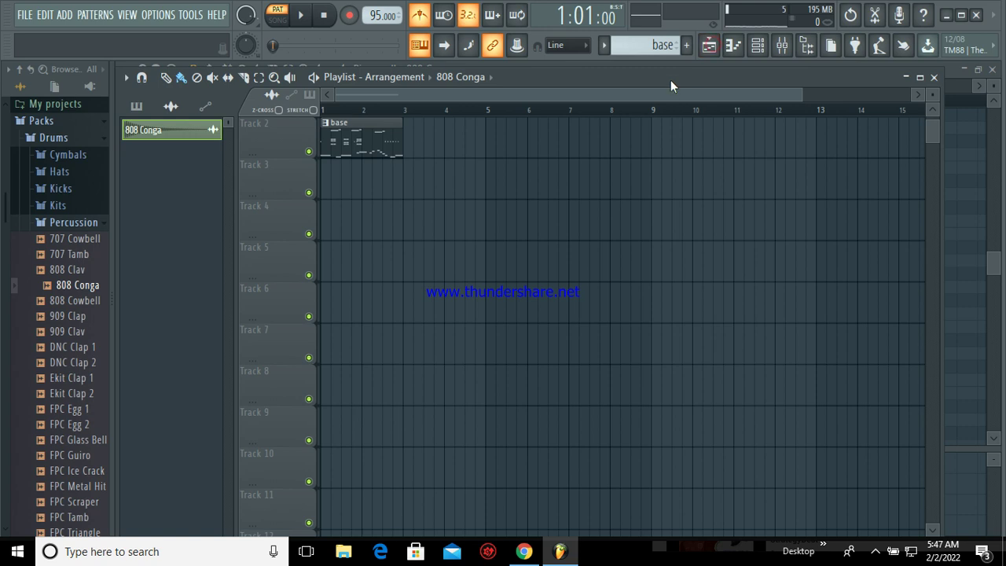
key(space)
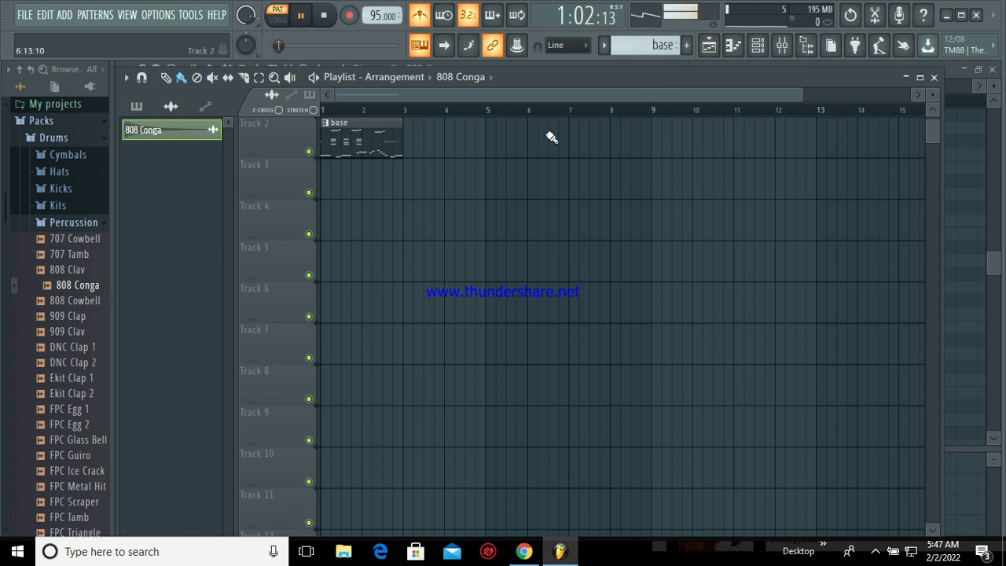
click(758, 46)
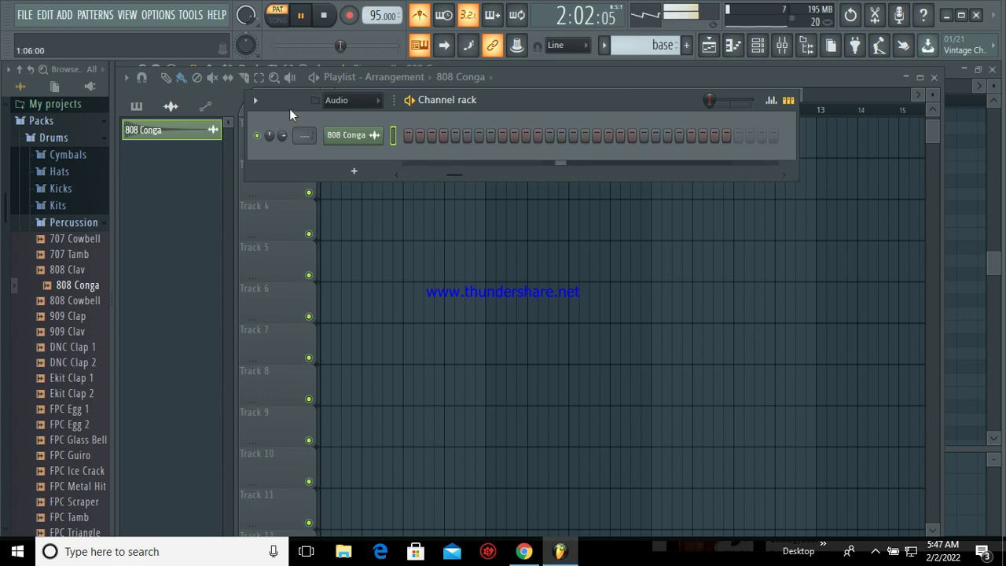
click(255, 101)
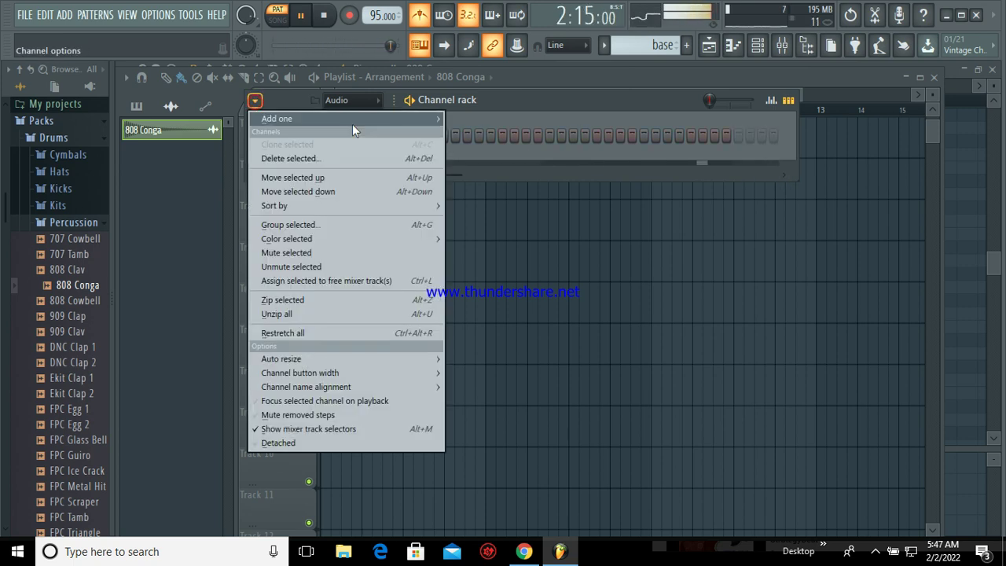
click(540, 75)
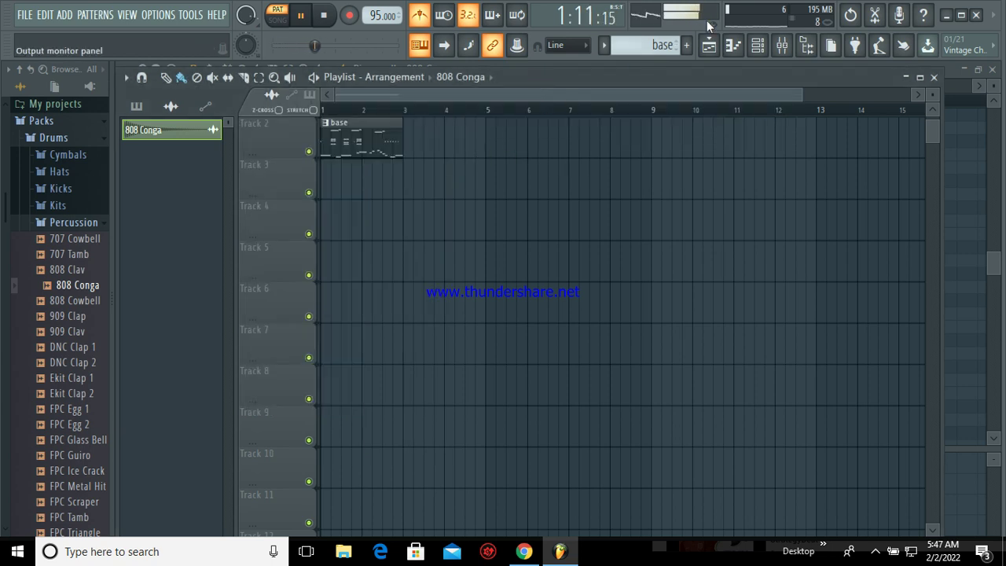
- Raise the Channel rack's main swing slightly and play the pattern
click(757, 45)
key(space)
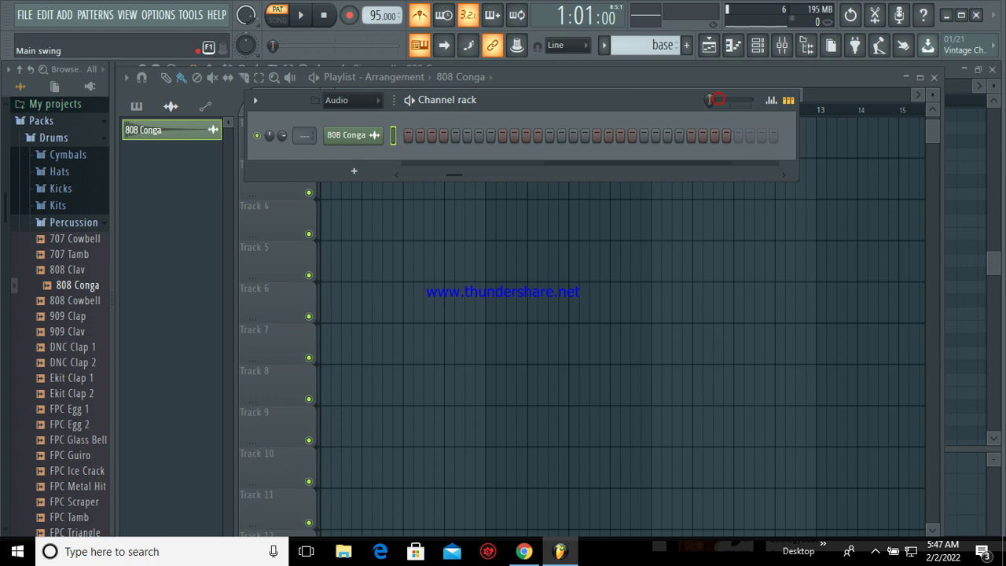
key(space)
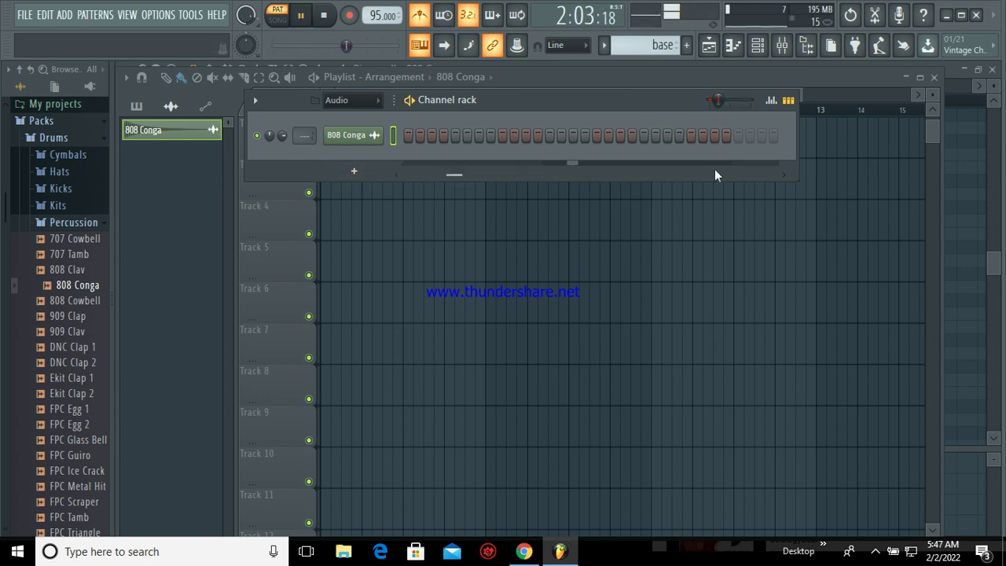
- Check the Channel rack's step view, graph editor and channel options for the 808 Conga channel
click(788, 101)
click(789, 101)
click(771, 101)
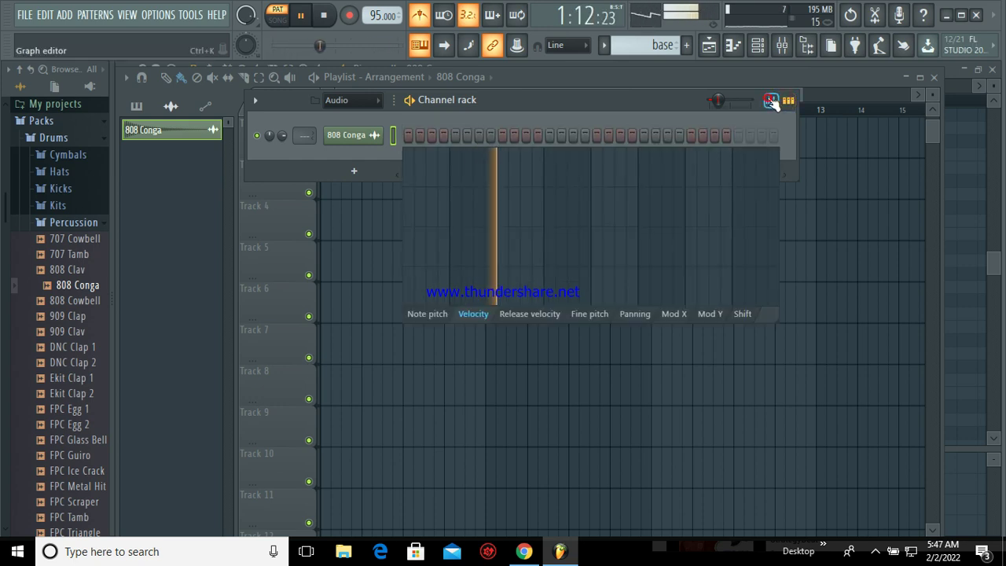
click(771, 101)
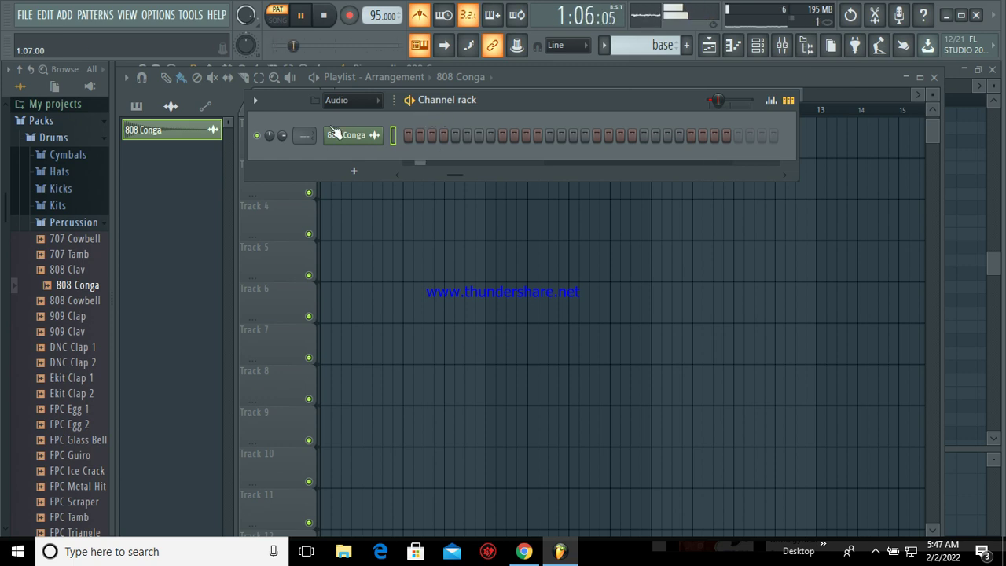
click(255, 101)
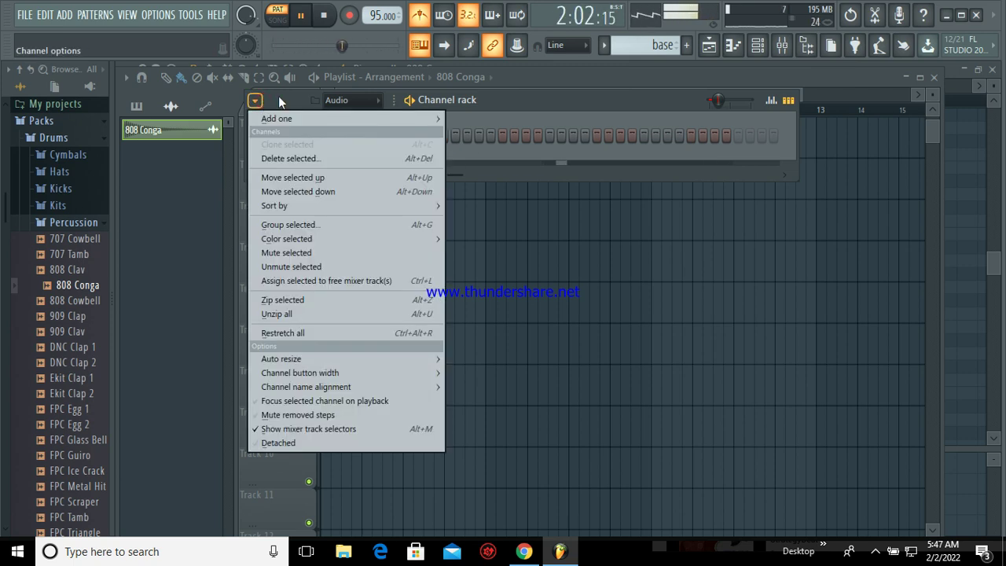
click(278, 96)
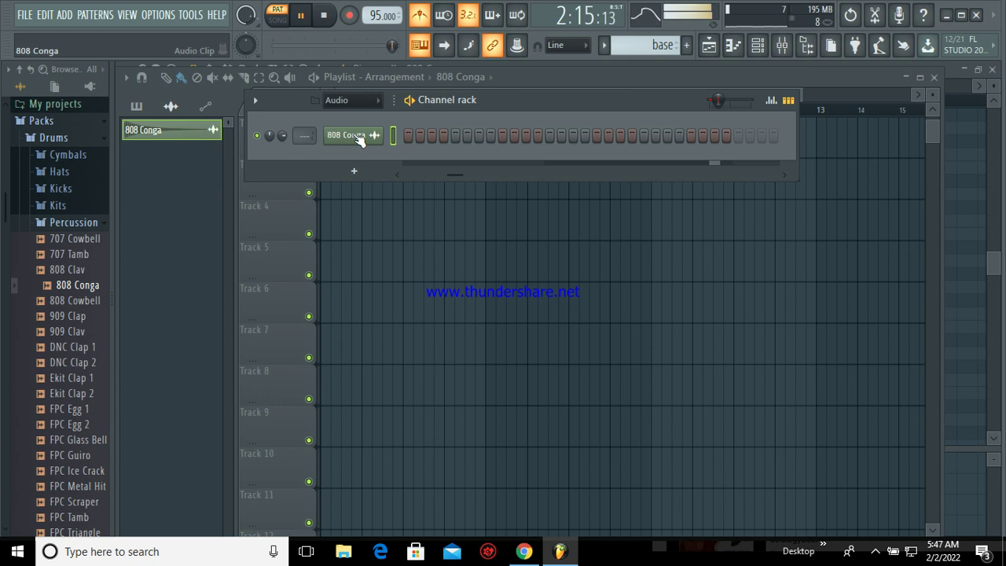
- Return the Channel rack to its first steps and widen the rack to show more step positions
click(397, 176)
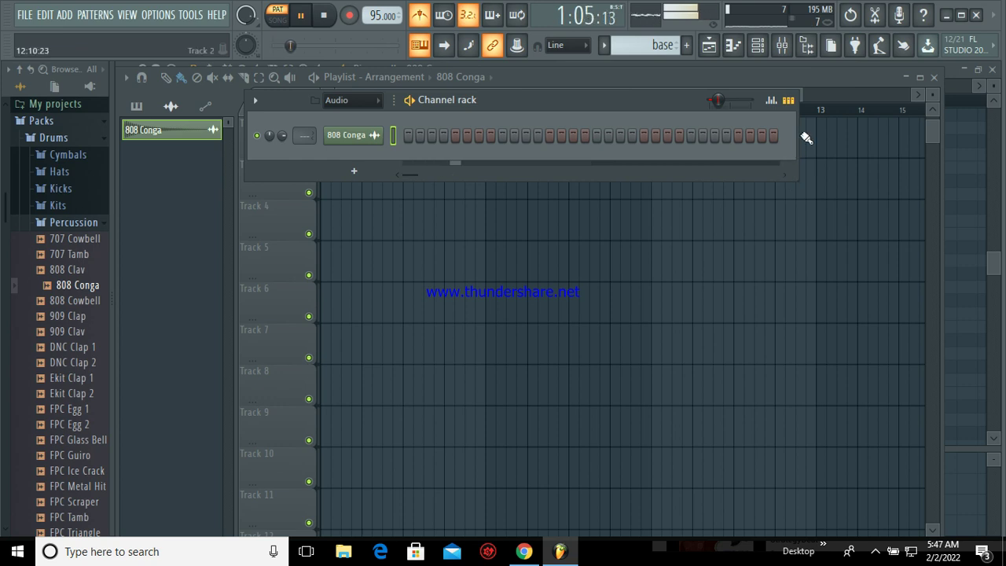
drag(800, 139, 892, 139)
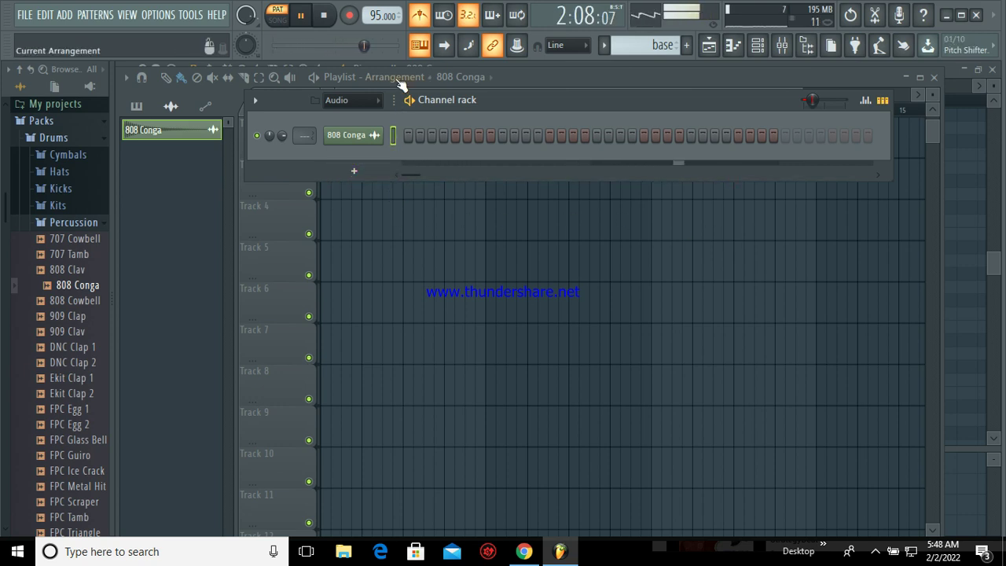
drag(394, 100, 391, 100)
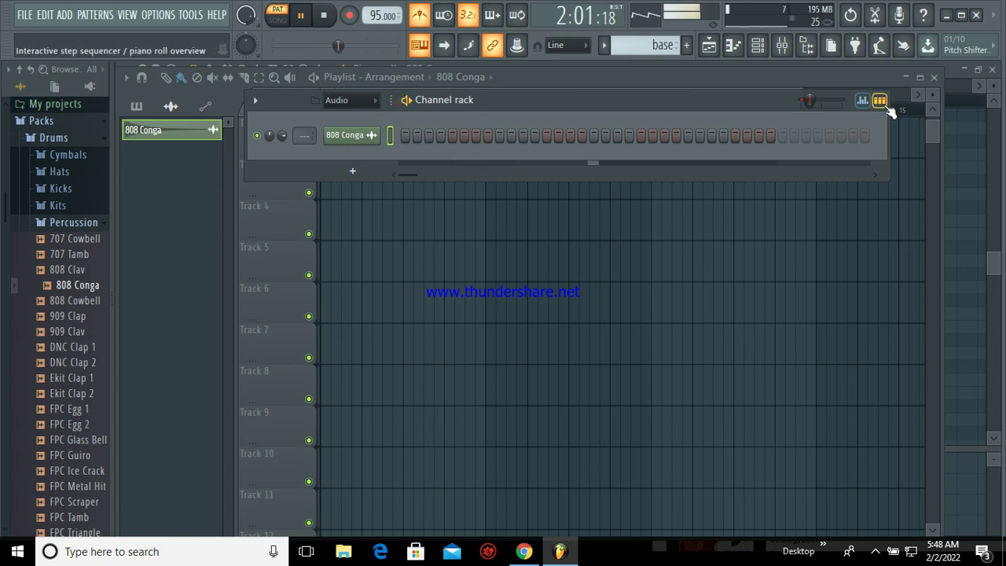
- Stack one-step 808 Conga notes A#6, G#6 and F#6 at step 13 of bar 1 in the Piano roll
click(732, 45)
scroll(487, 212, up, 3)
click(421, 169)
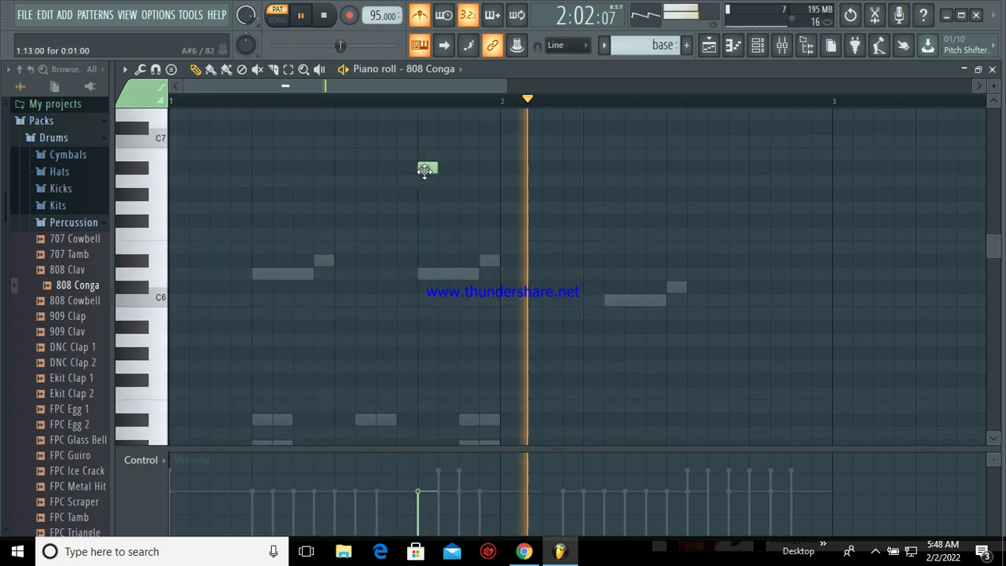
key(space)
click(435, 194)
click(422, 222)
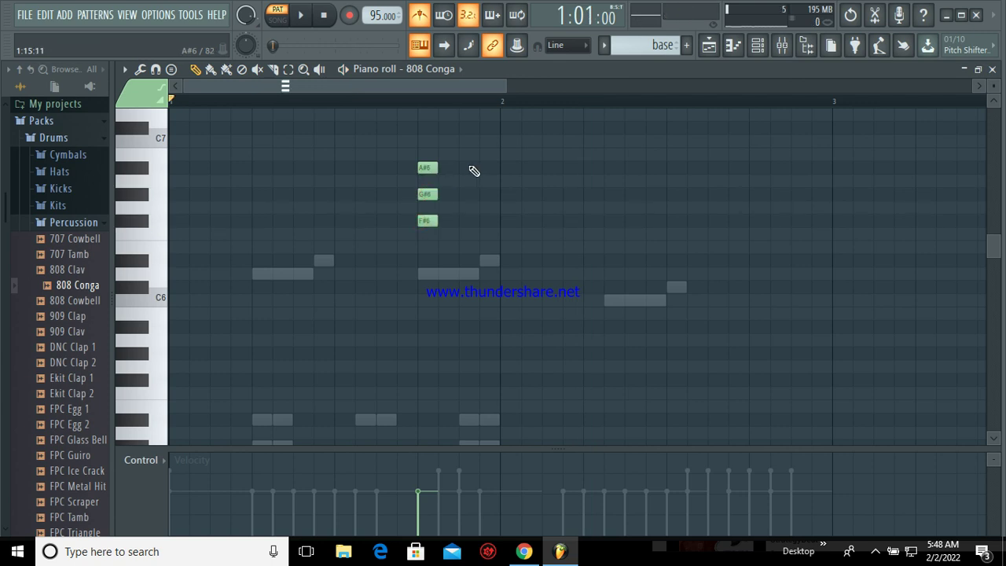
- Add a second 808 Conga stack of A#6, G#6 and F#6 at step 15 of bar 1 and play the pattern
click(469, 194)
click(470, 220)
key(space)
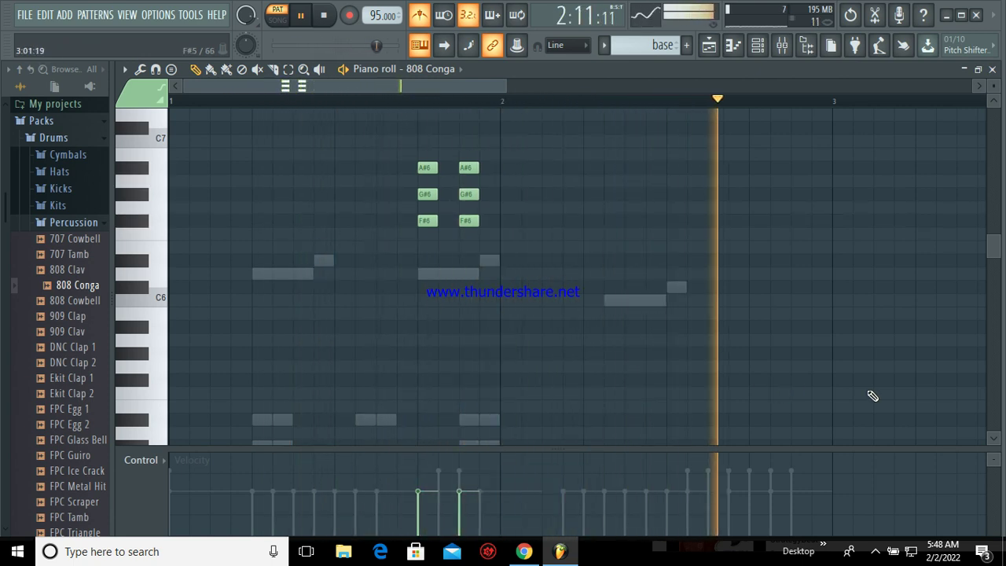
click(875, 550)
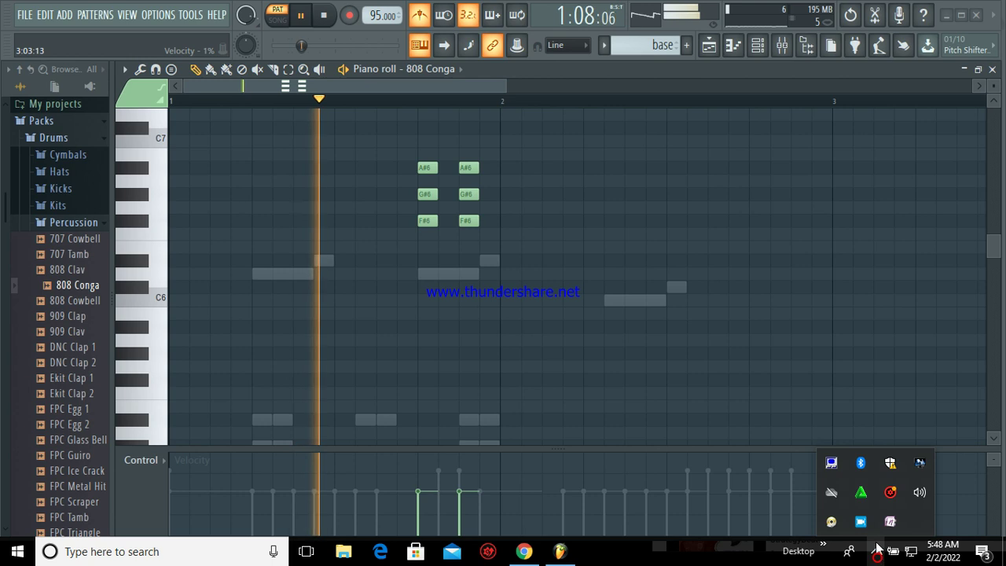
right_click(860, 521)
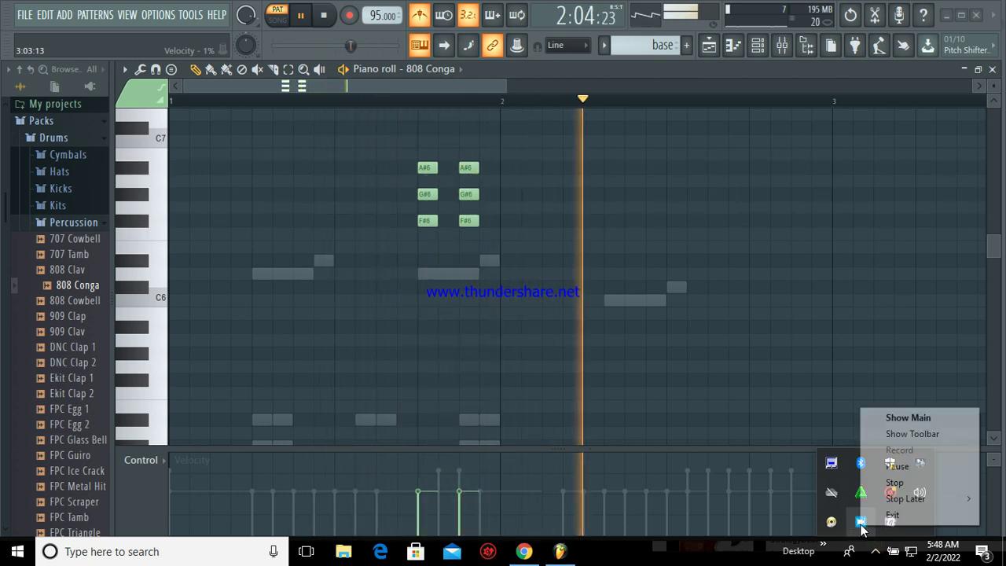